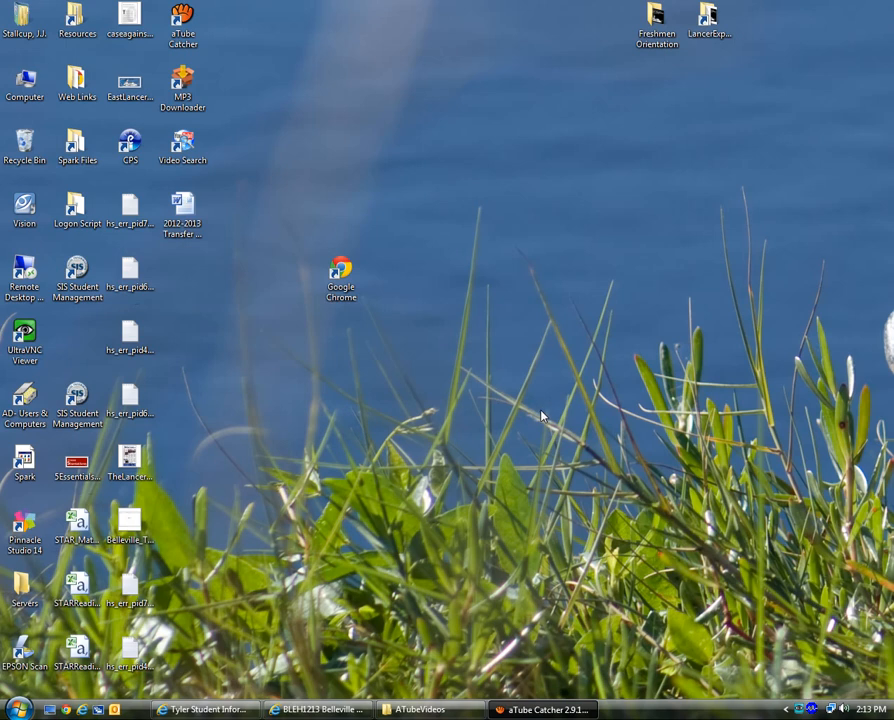
Step: Launch Google Chrome from its desktop shortcut, approving the security warning
click(342, 275)
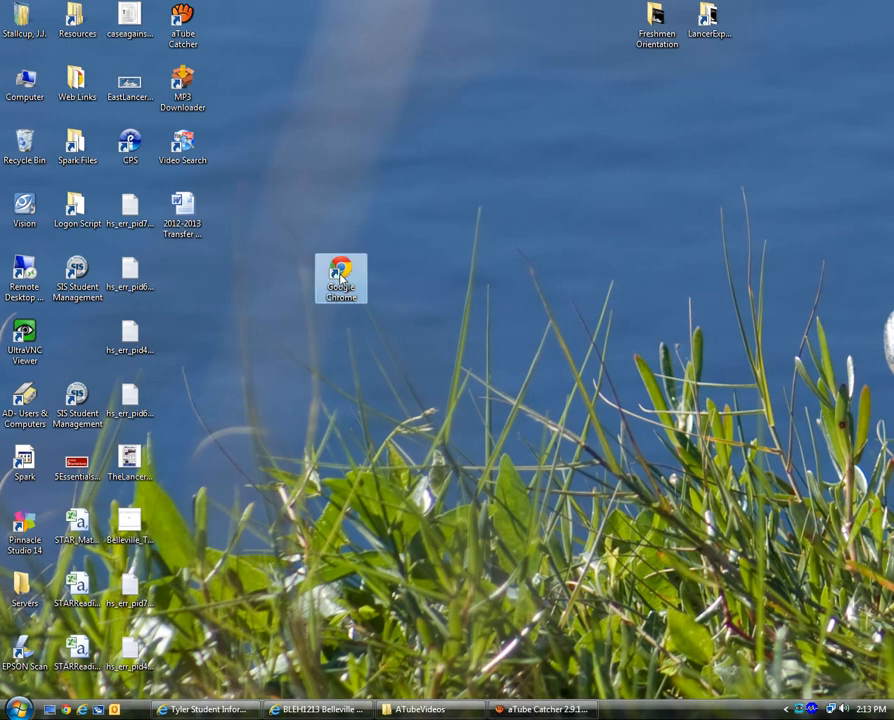
double_click(342, 275)
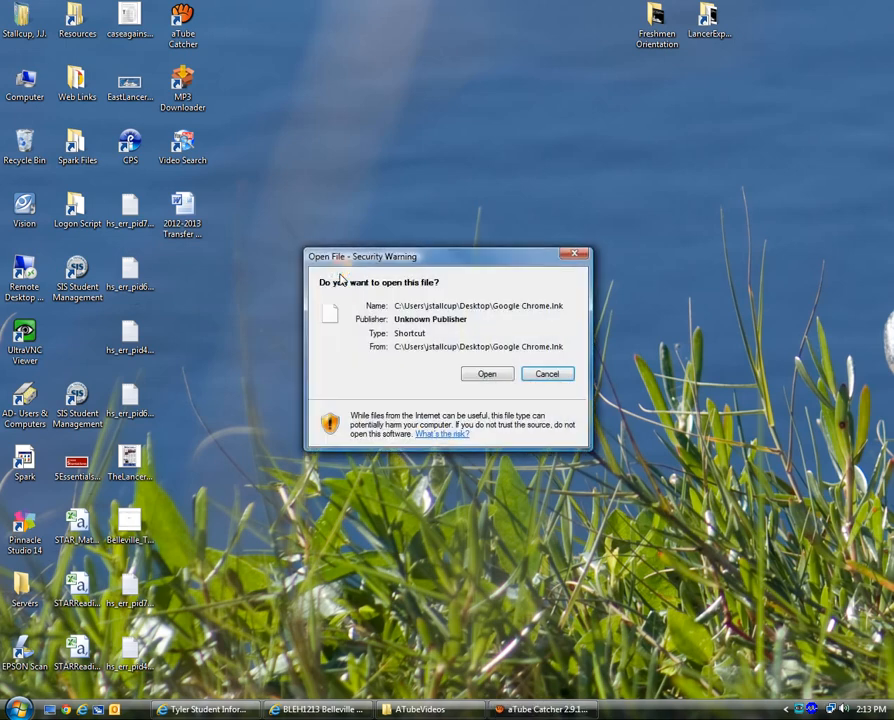
click(494, 377)
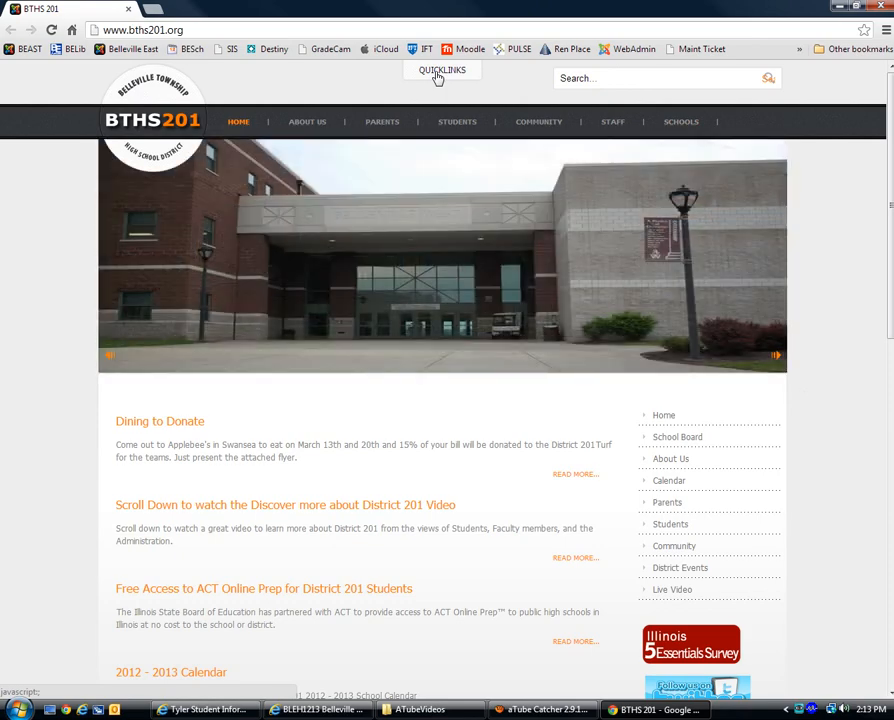
Step: Open the school's Google Apps Login page from the district site's QUICKLINKS
click(437, 77)
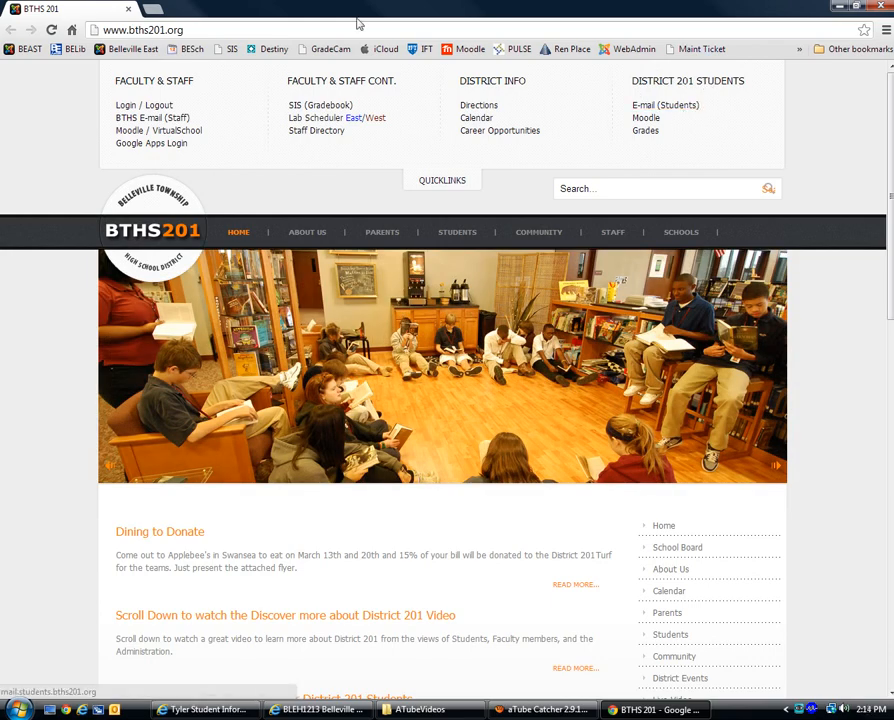
click(166, 151)
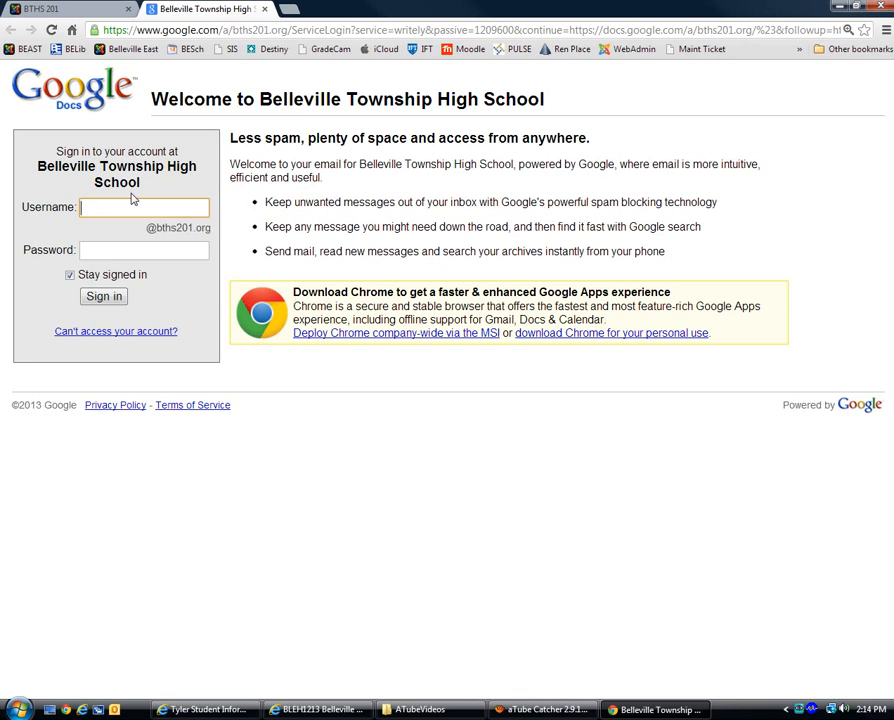
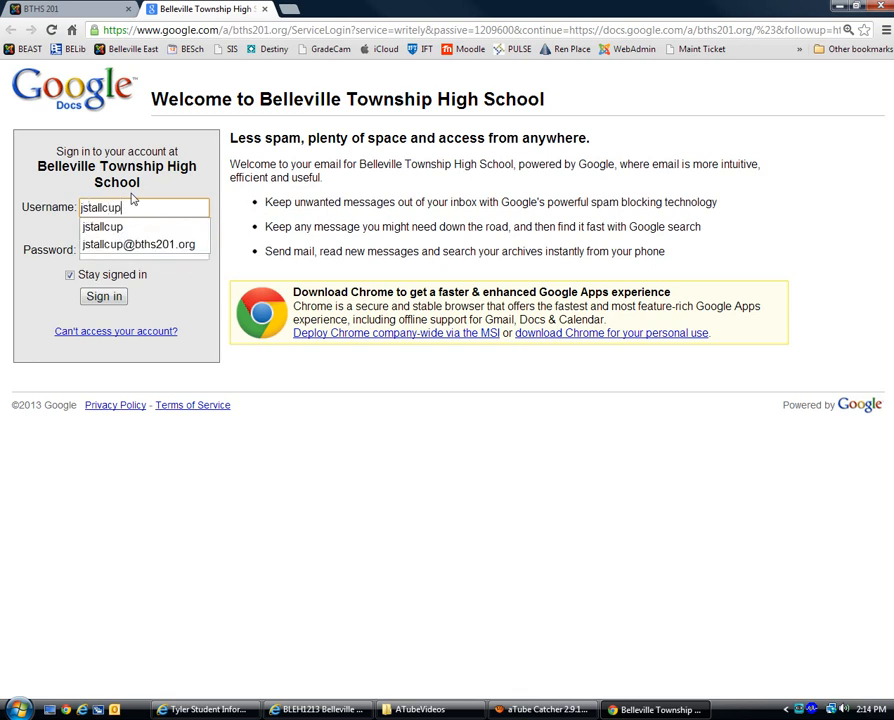
Step: Sign in with the school account's username and password
click(162, 277)
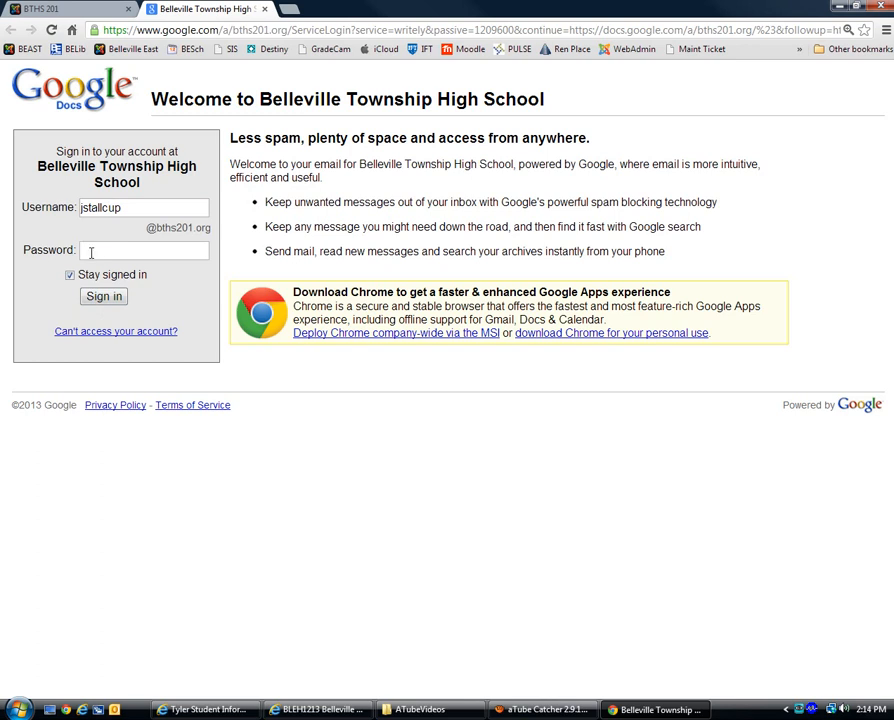
click(91, 252)
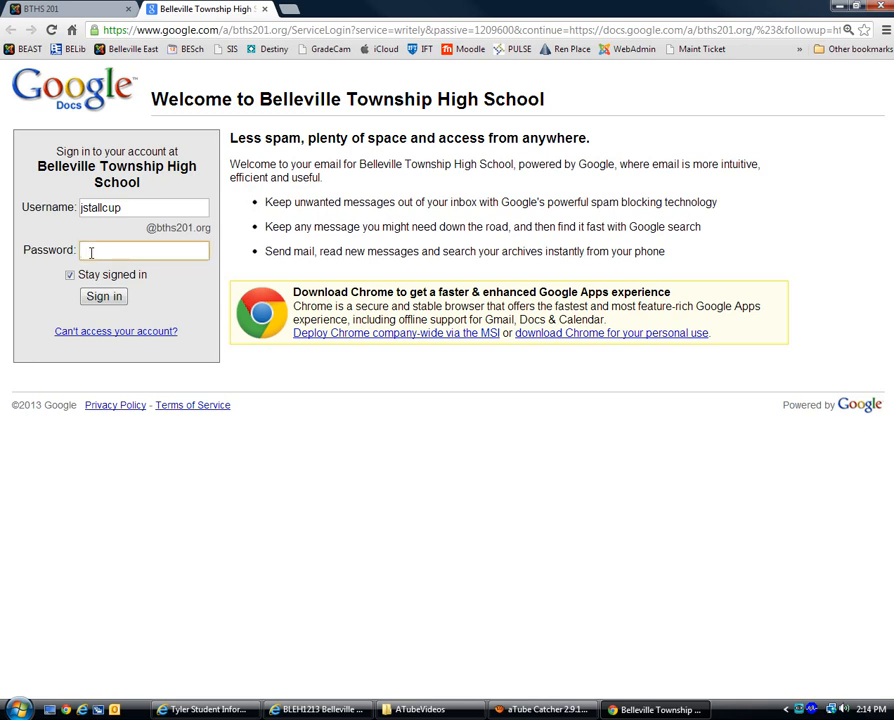
text(••••••••••)
click(105, 297)
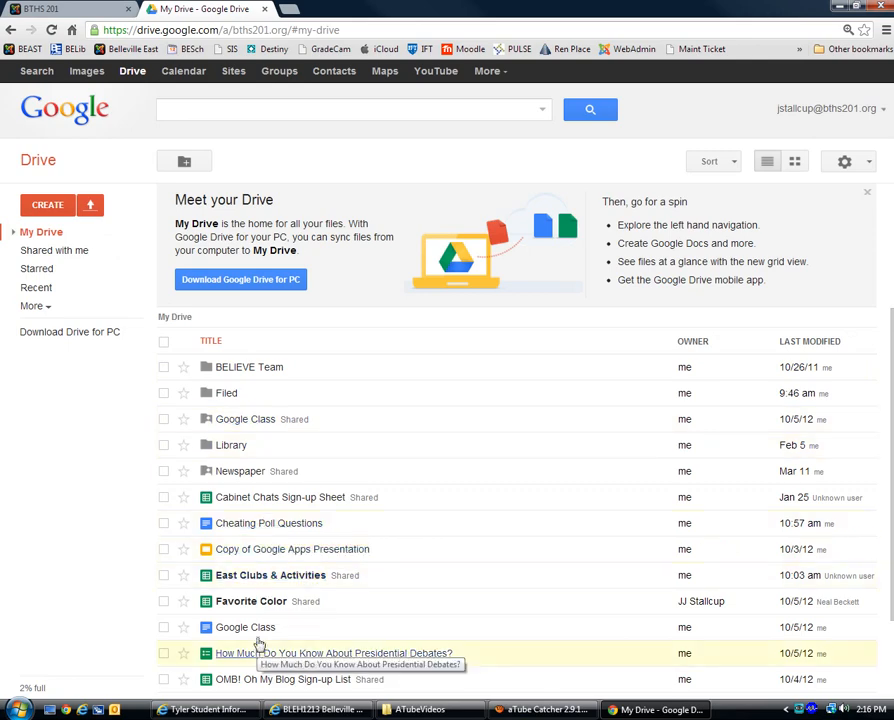
click(86, 261)
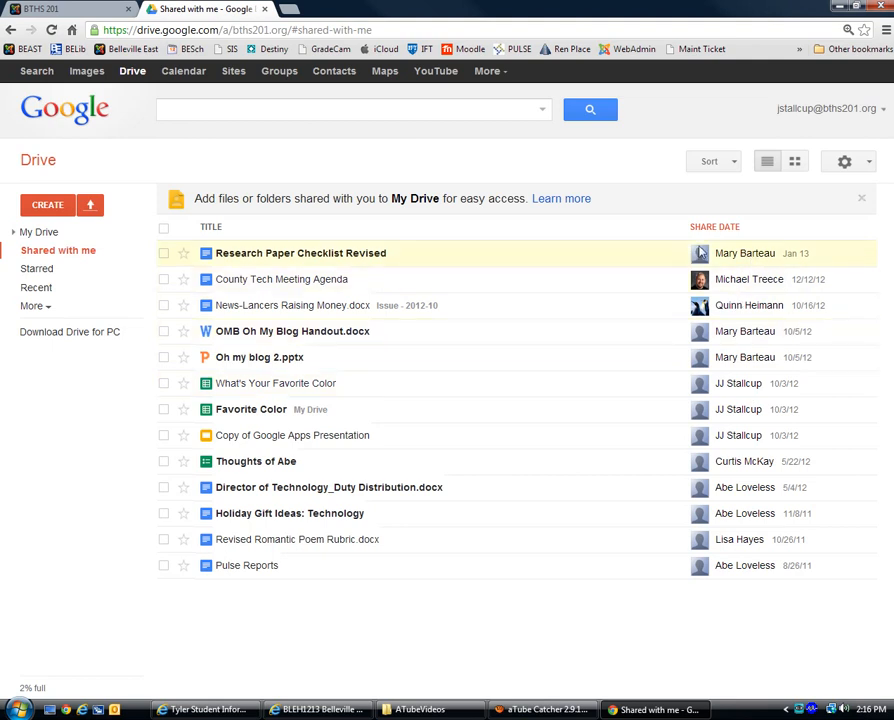
click(35, 233)
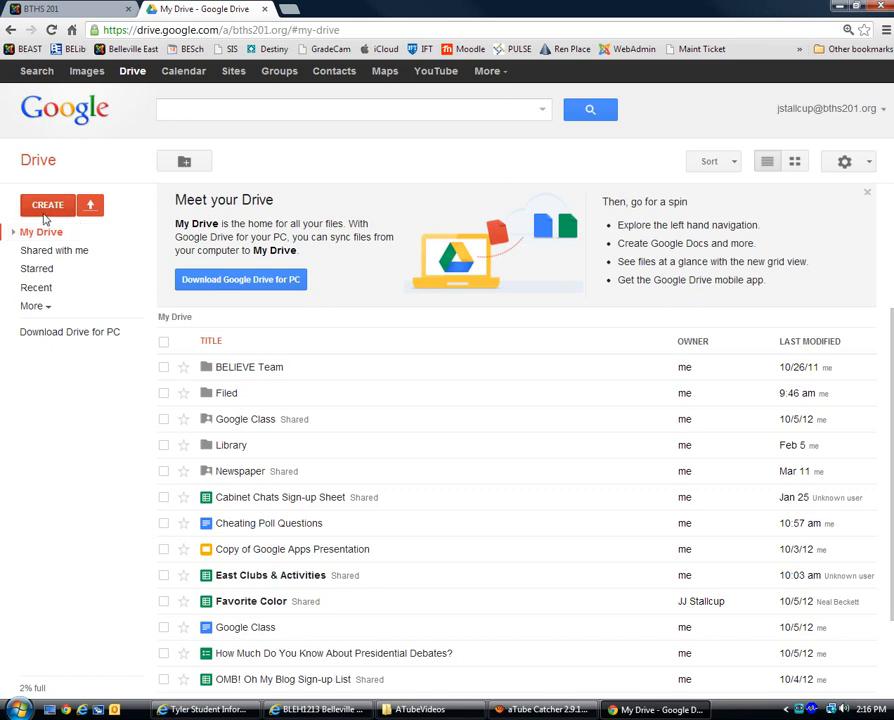
Step: Start a file upload and select DidYouKnow.docx in the Open dialog
click(101, 214)
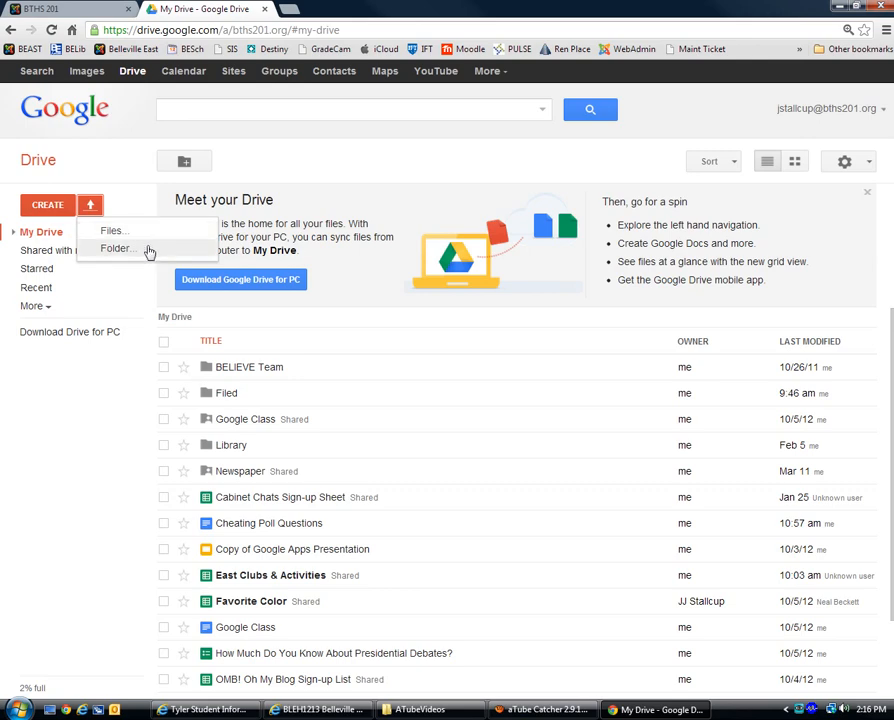
click(148, 238)
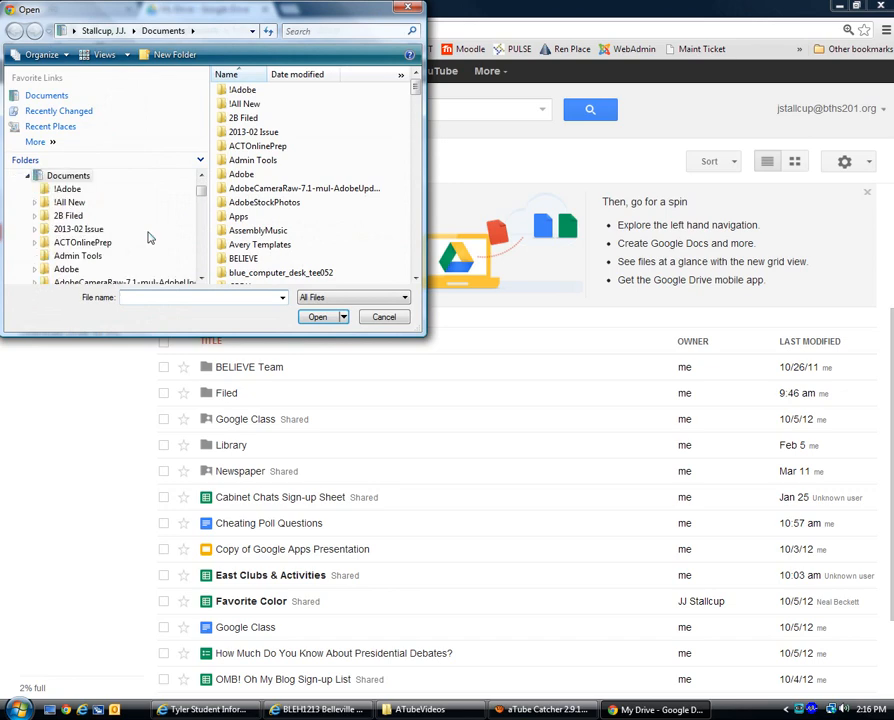
drag(416, 88, 416, 199)
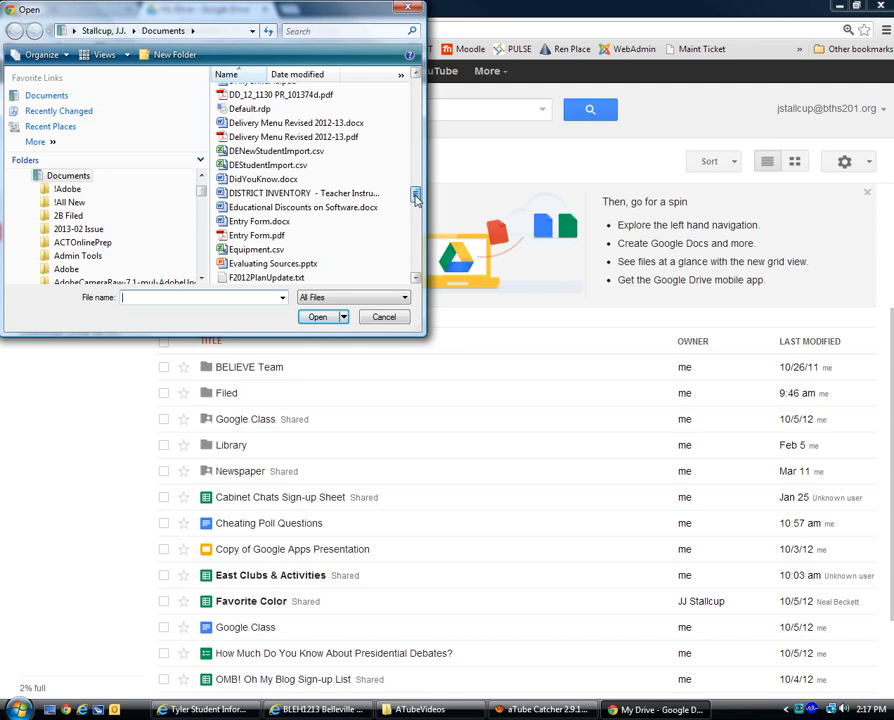
drag(416, 199, 416, 202)
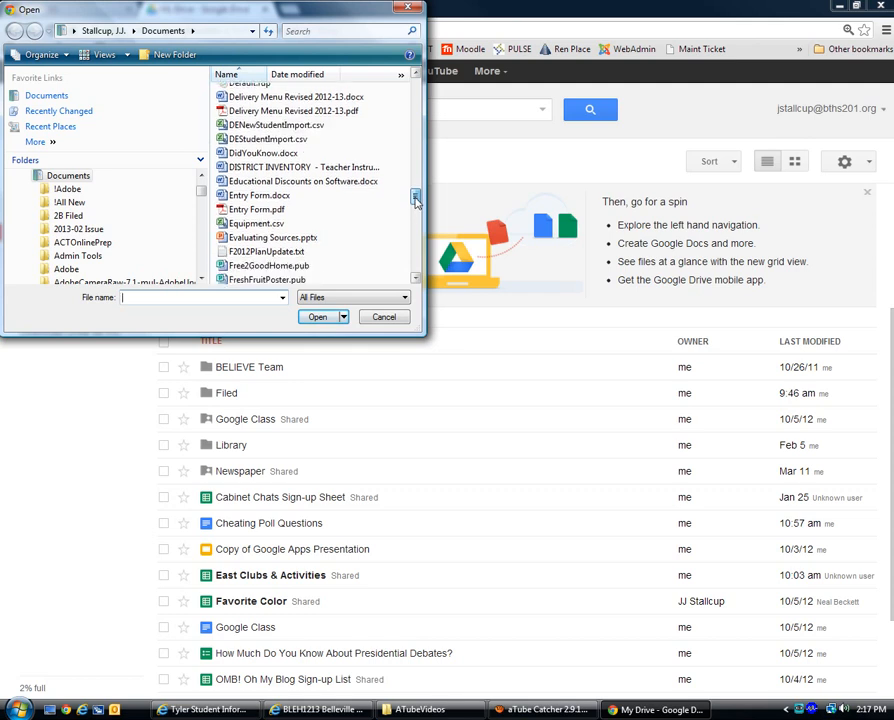
click(267, 156)
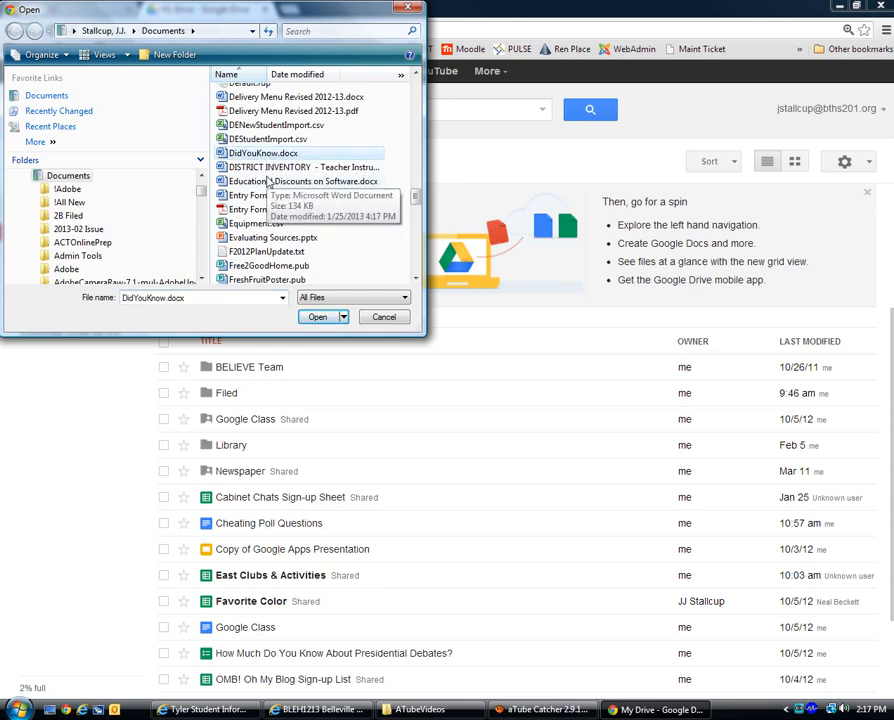
click(319, 318)
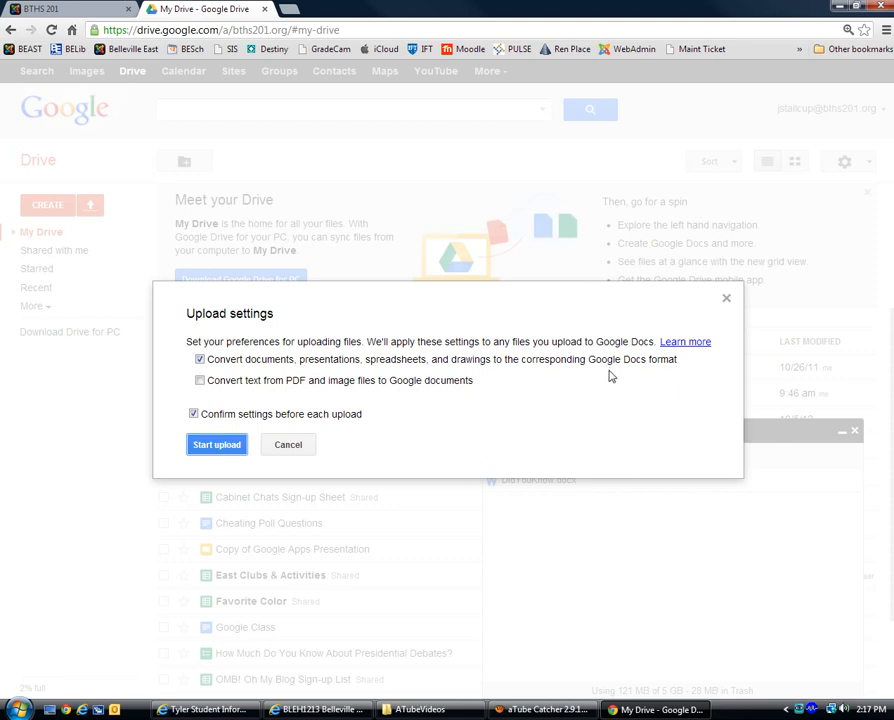
Step: Upload DidYouKnow.docx with Google Docs conversion enabled and close the completion panel
click(217, 446)
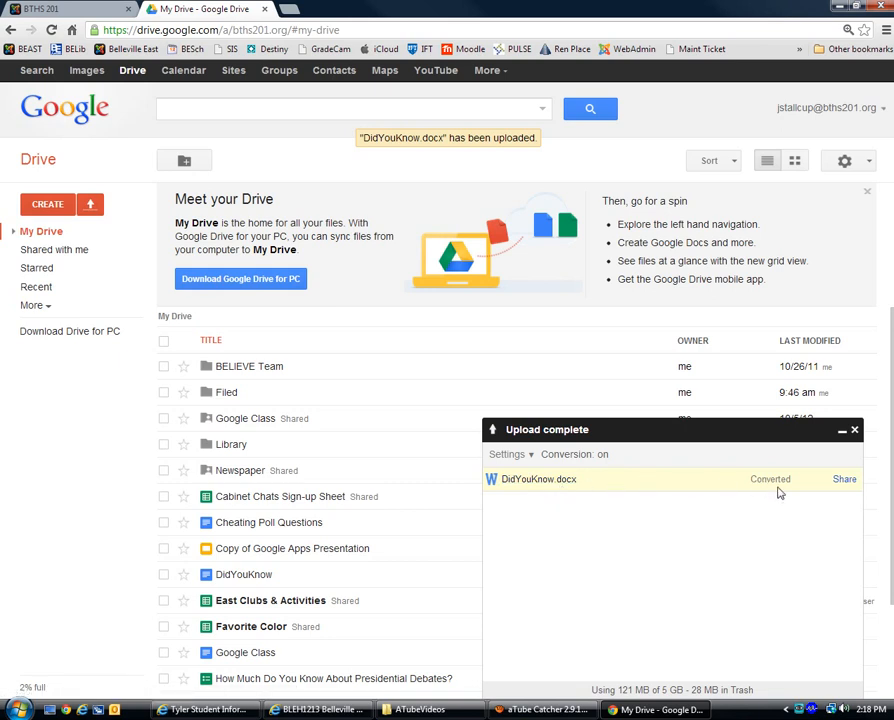
click(855, 431)
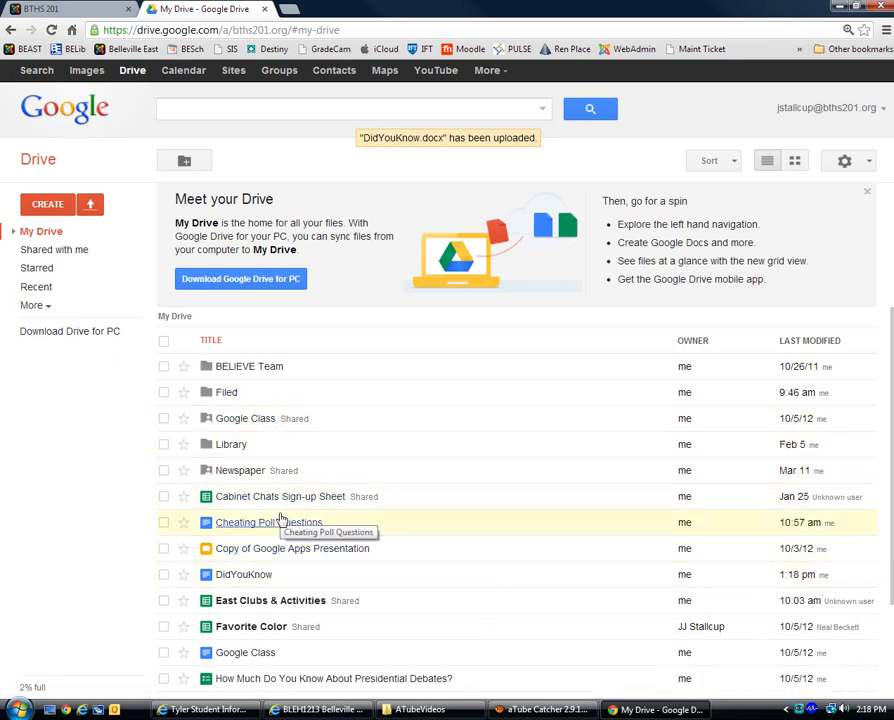
scroll(517, 520, down, 1)
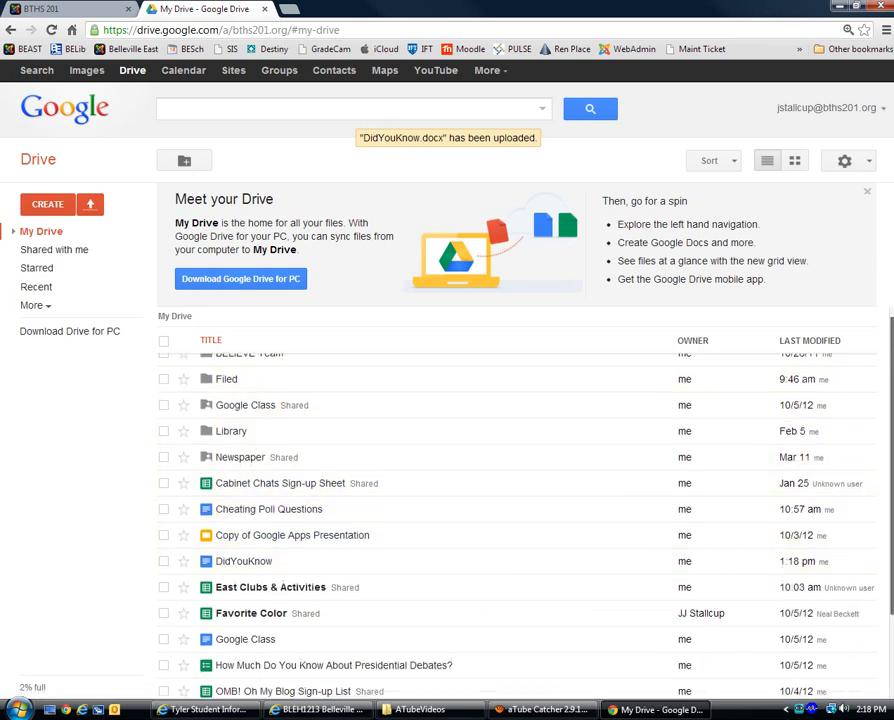
scroll(670, 444, down, 3)
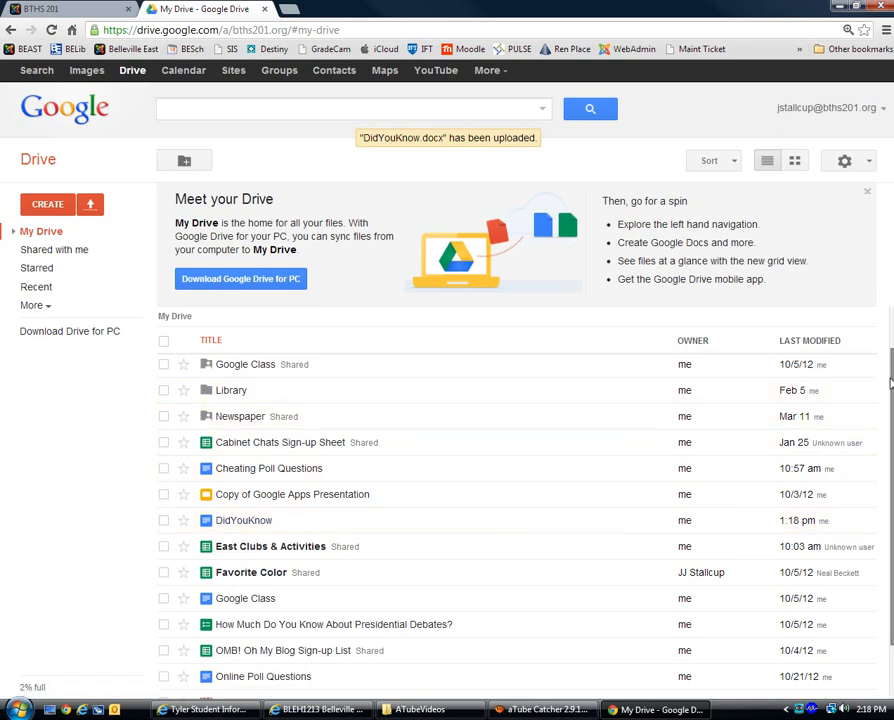
scroll(892, 503, down, 2)
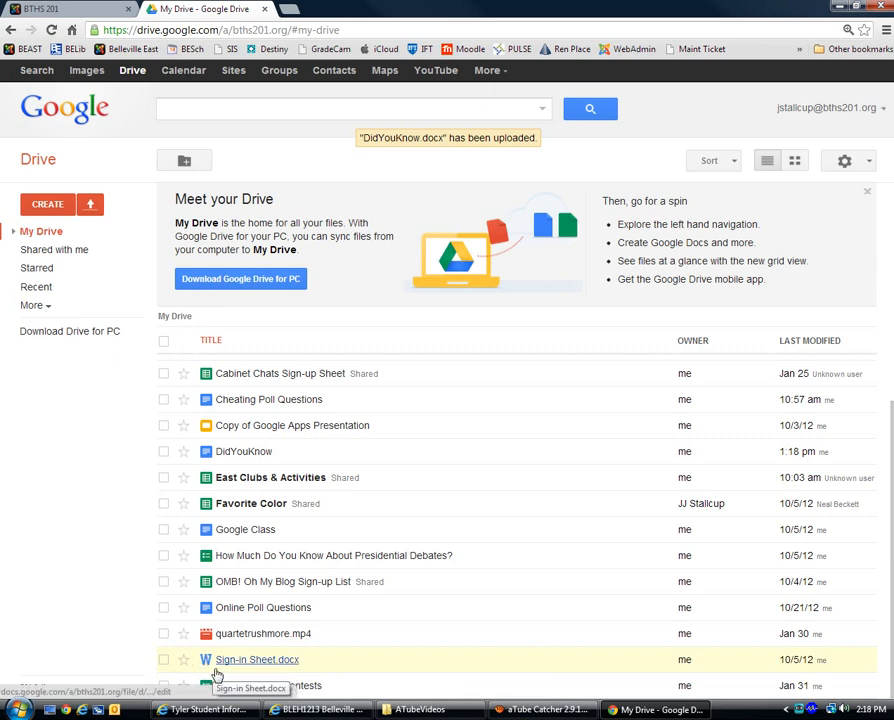
Step: Preview both pages of Sign-in Sheet.docx, then return to My Drive
click(245, 661)
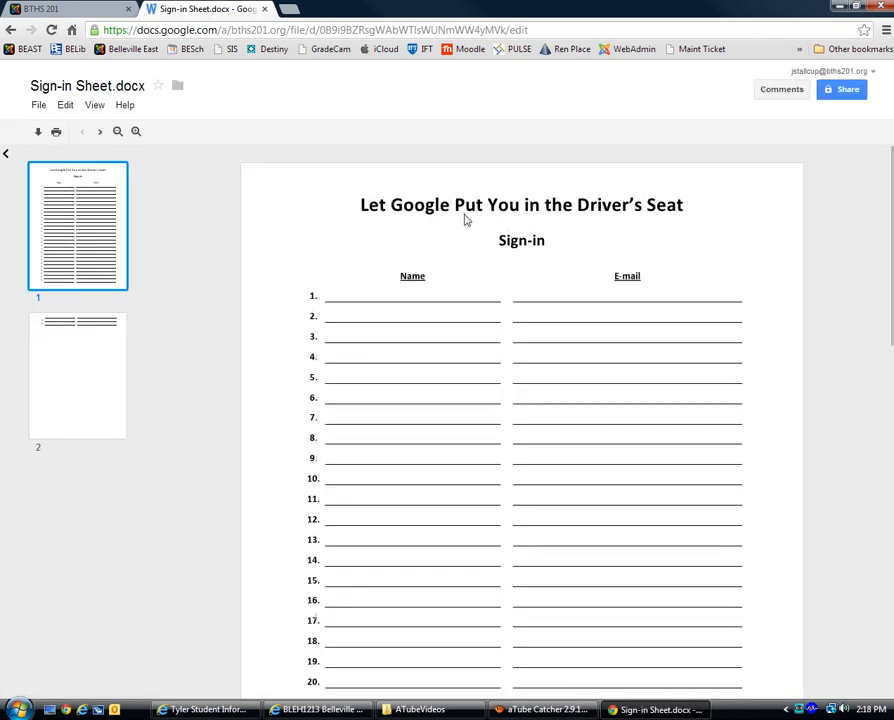
click(94, 366)
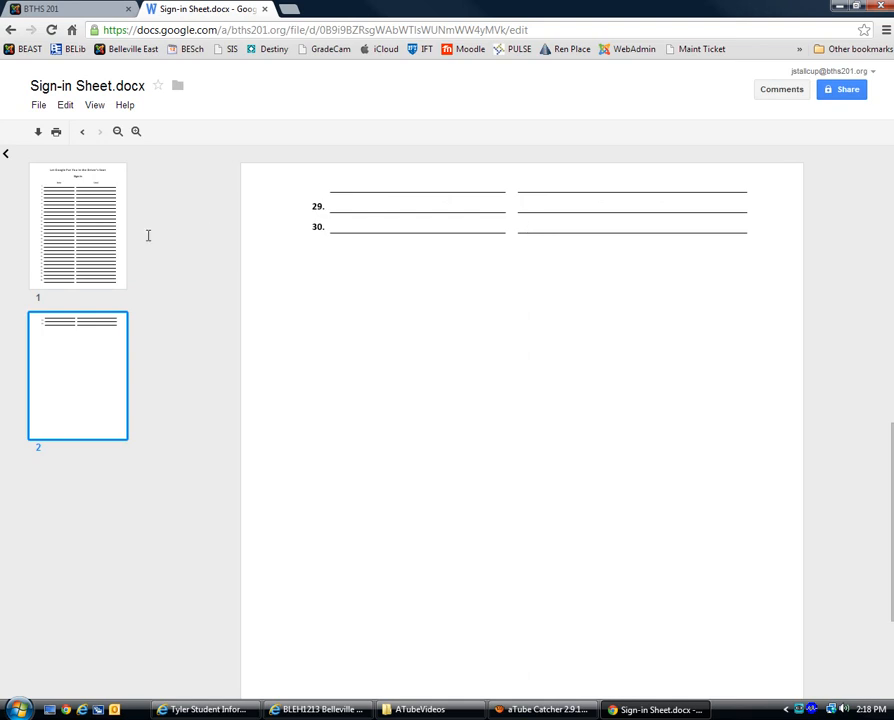
click(94, 236)
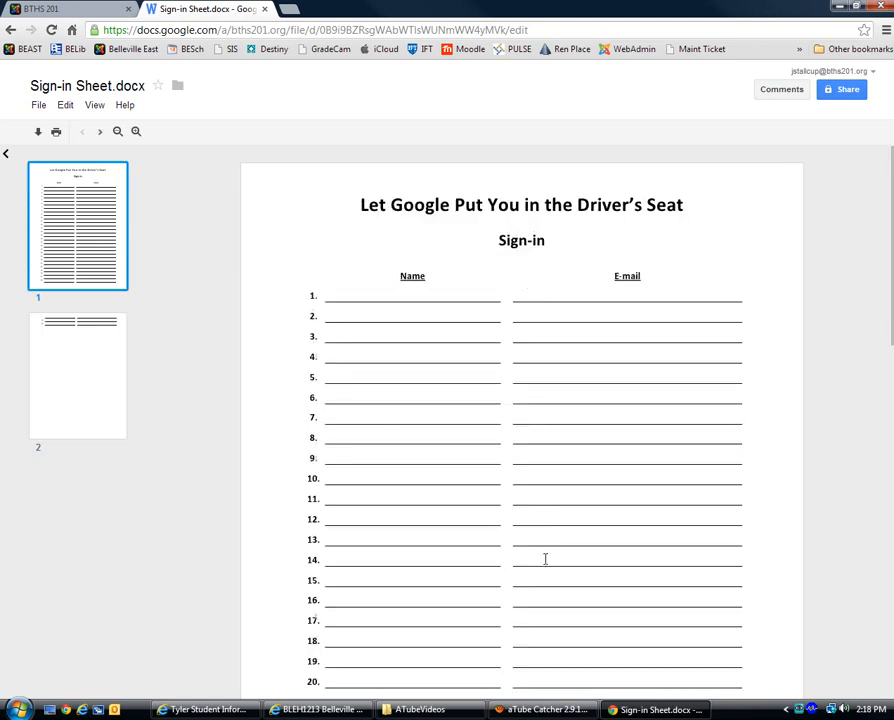
click(74, 382)
click(86, 232)
click(70, 368)
click(74, 258)
click(14, 90)
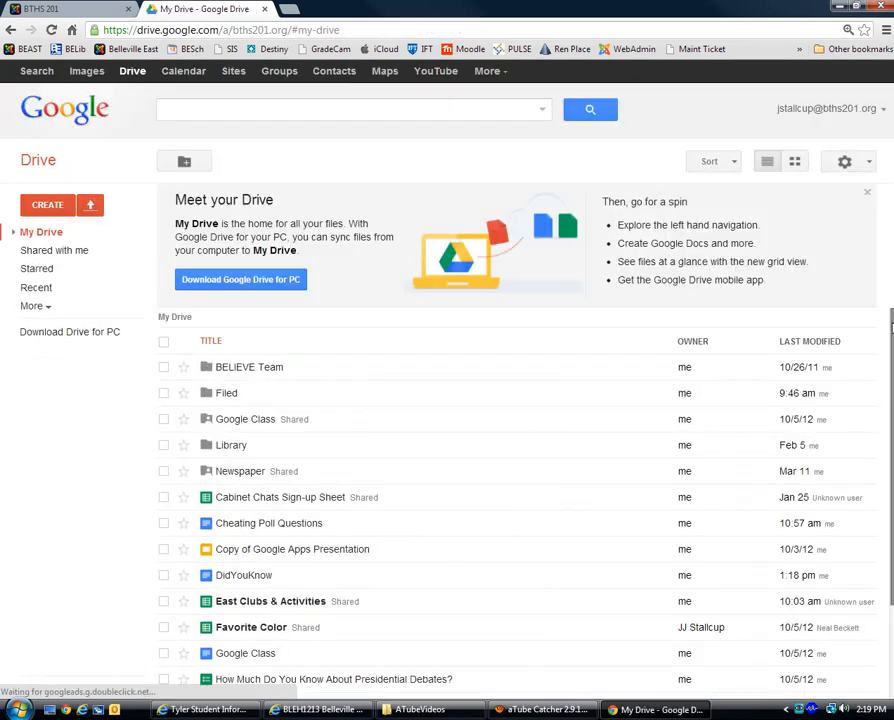
Step: Open Sign-in Sheet.docx with Google Docs from its right-click menu
drag(891, 350, 891, 446)
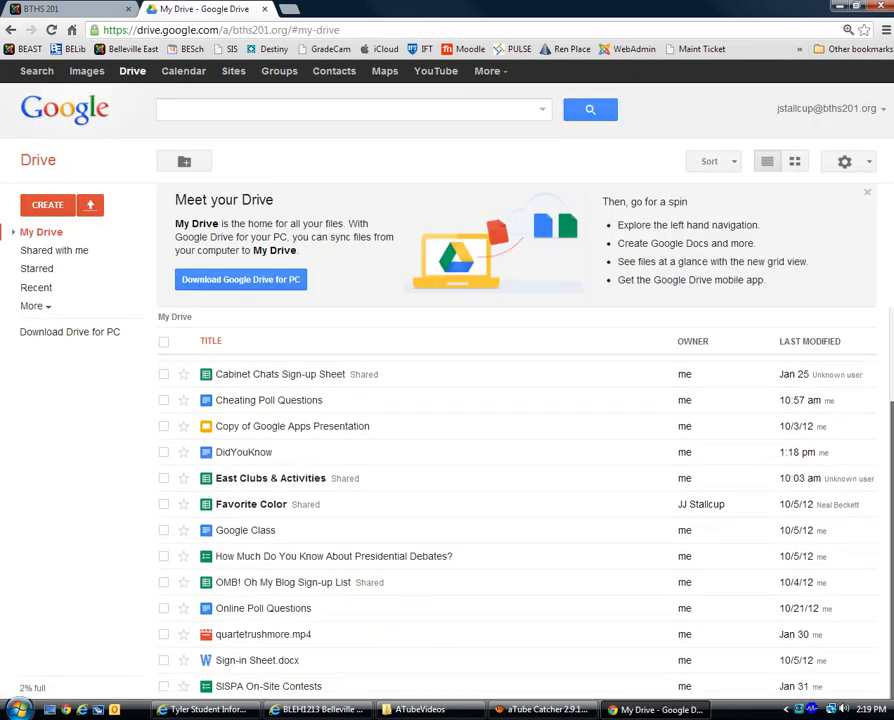
right_click(229, 665)
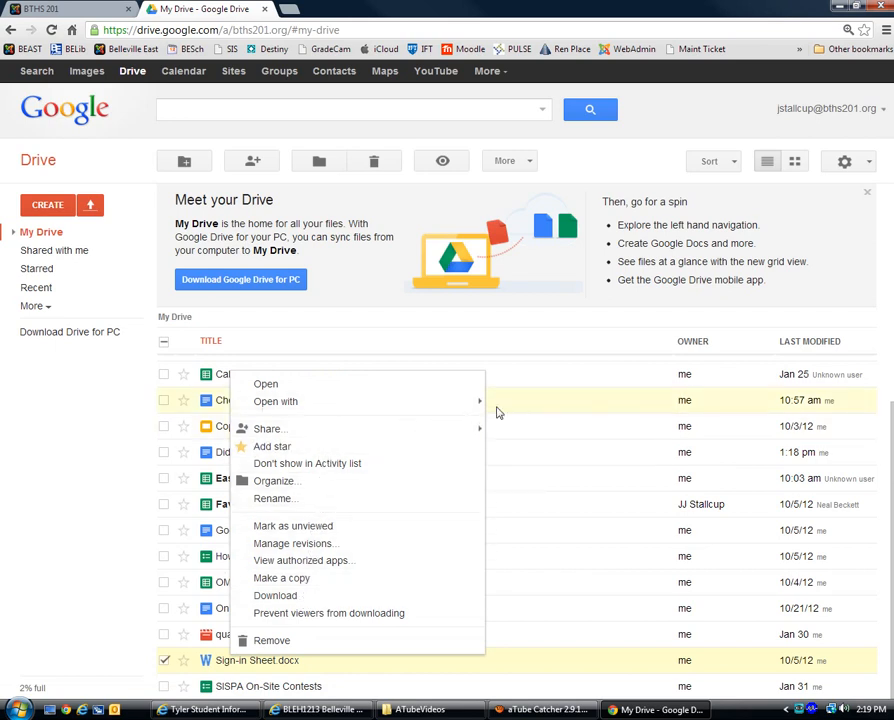
mouse_move(474, 404)
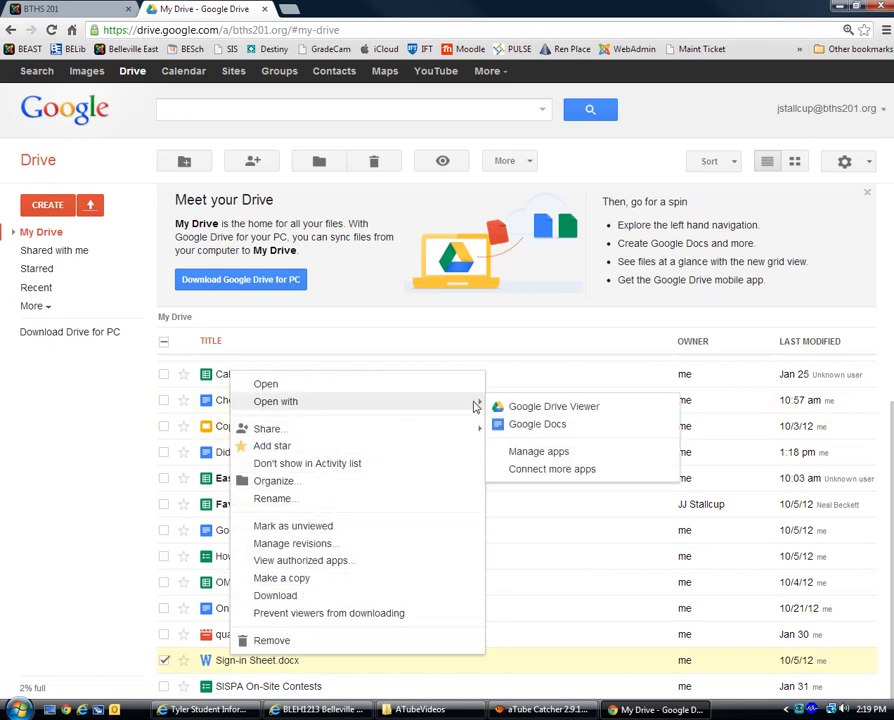
click(536, 425)
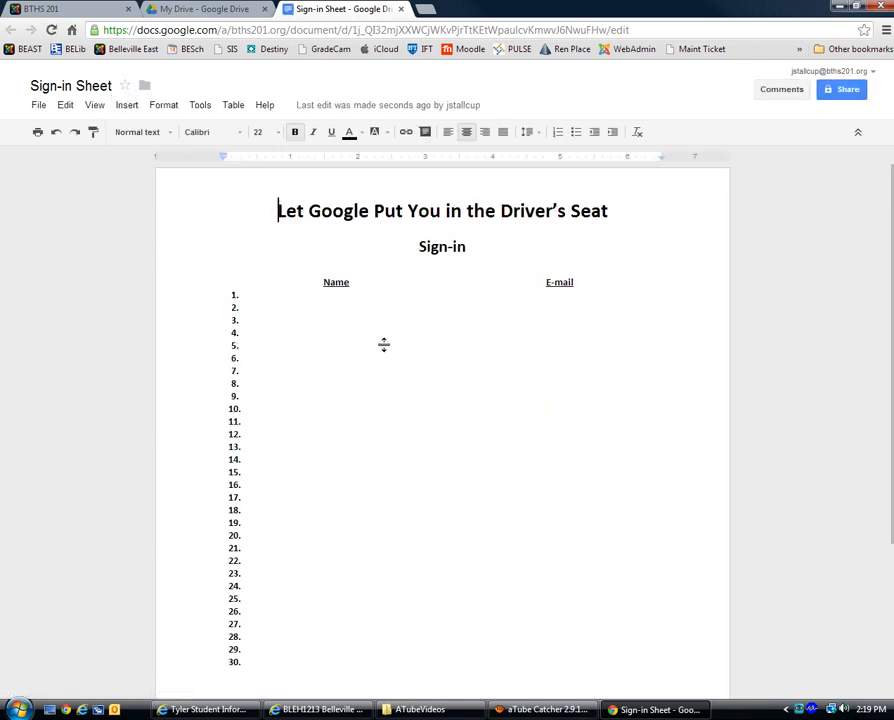
Step: Type the teacher's name on line 1 under Name, correcting the typo
click(336, 300)
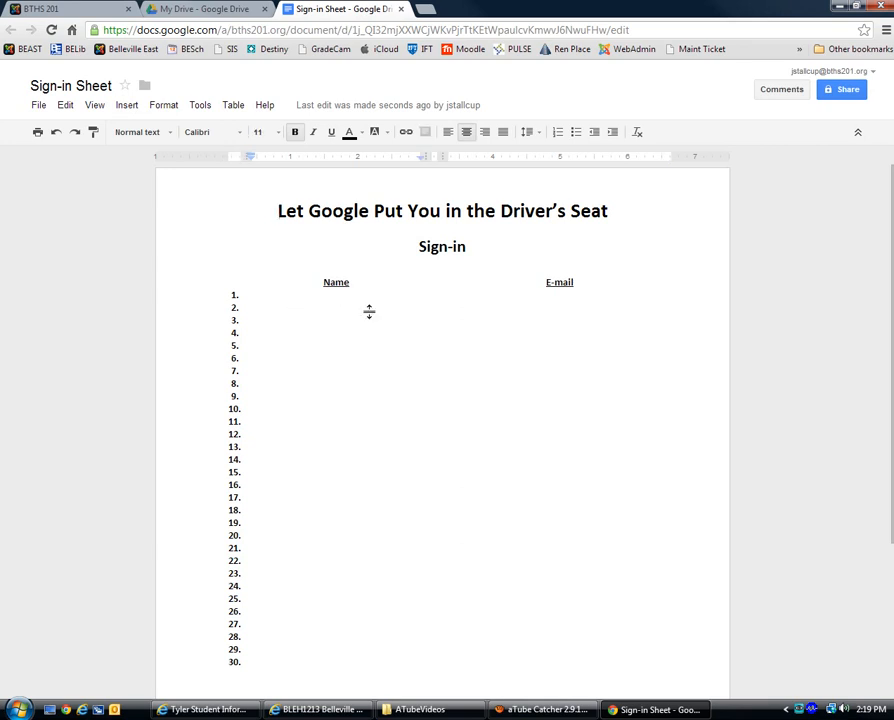
text(J.J. STallcu)
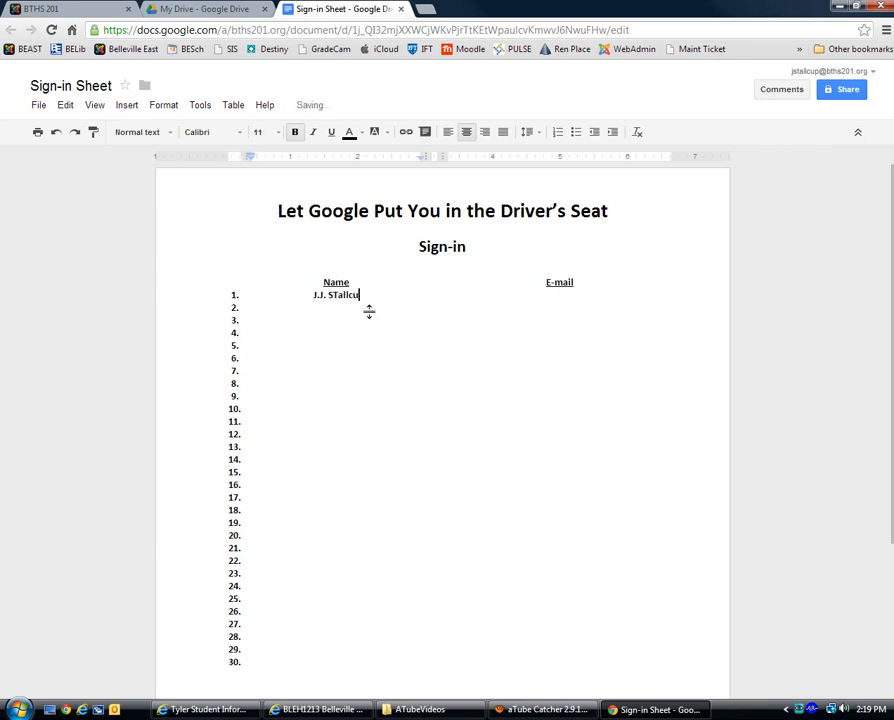
key(BackSpace)
key(BackSpace)
key(BackSpace)
key(BackSpace)
key(BackSpace)
key(BackSpace)
text(tallcup)
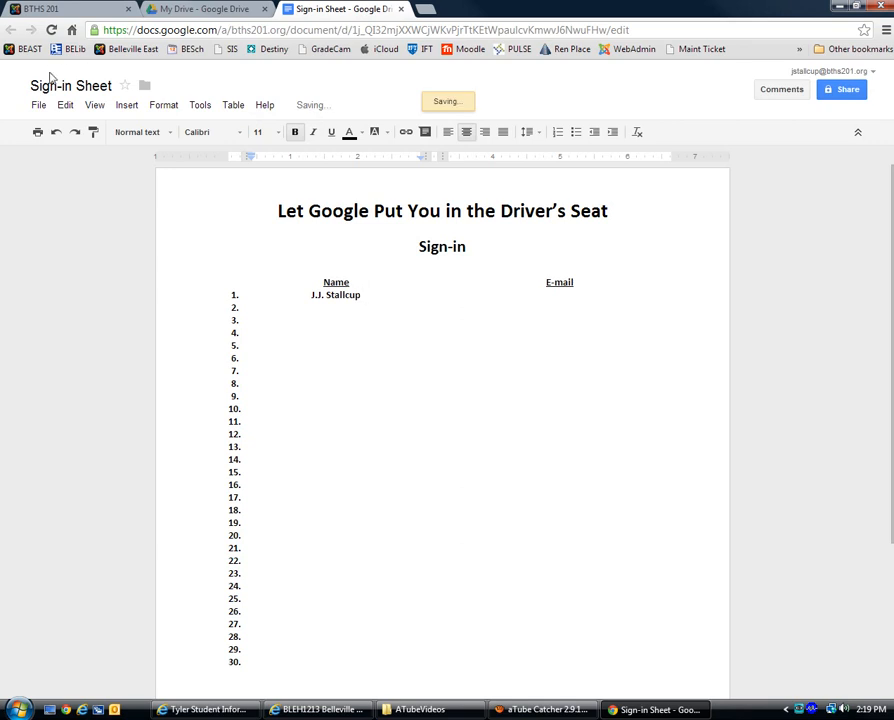
Step: Stay until the document saves, then return to the My Drive list
click(16, 88)
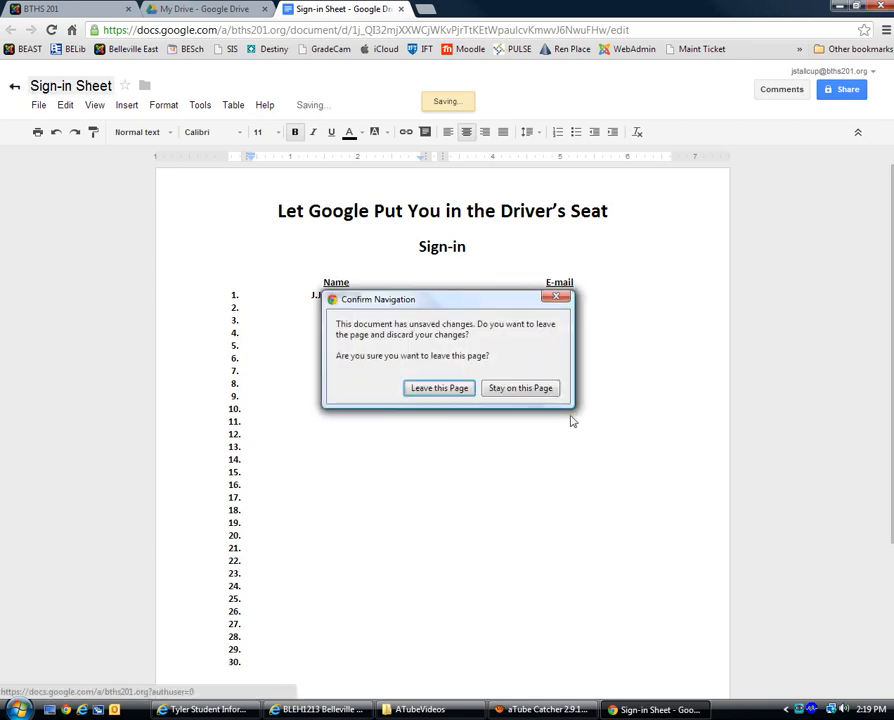
click(548, 388)
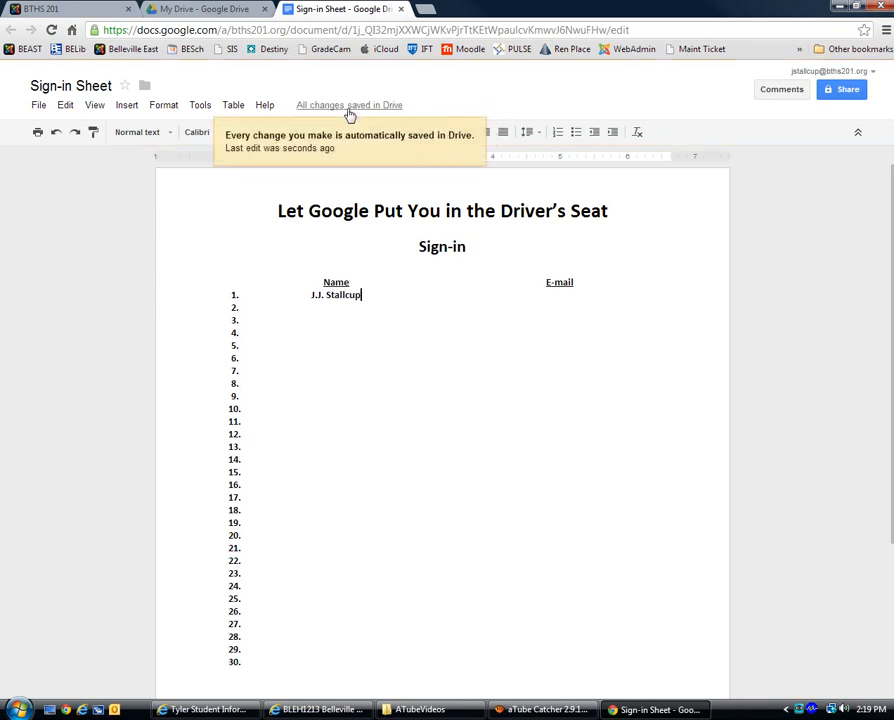
click(13, 91)
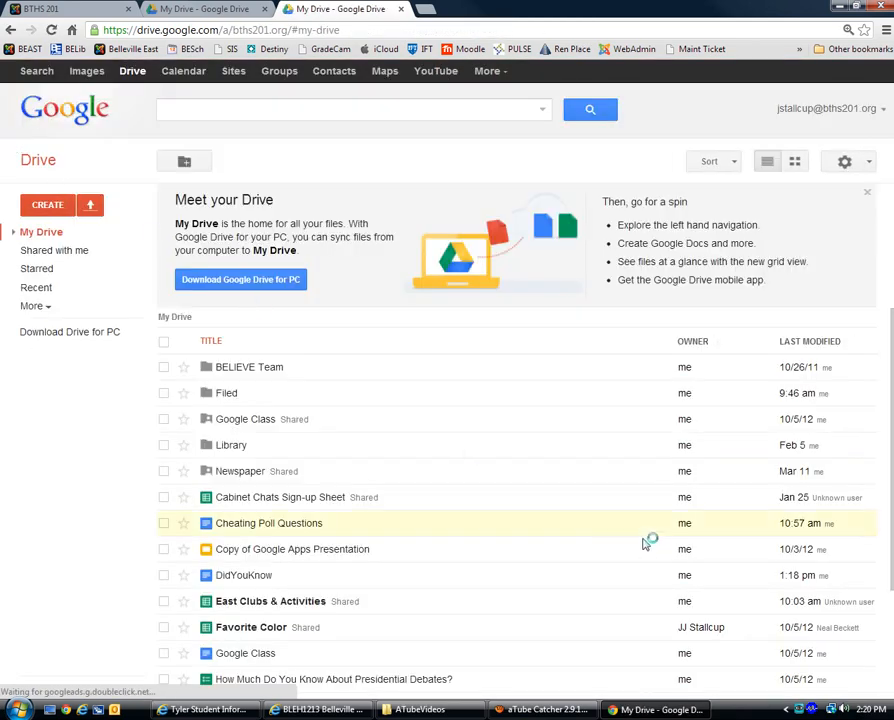
Step: Create a new blank Document from the CREATE menu
scroll(879, 366, down, 3)
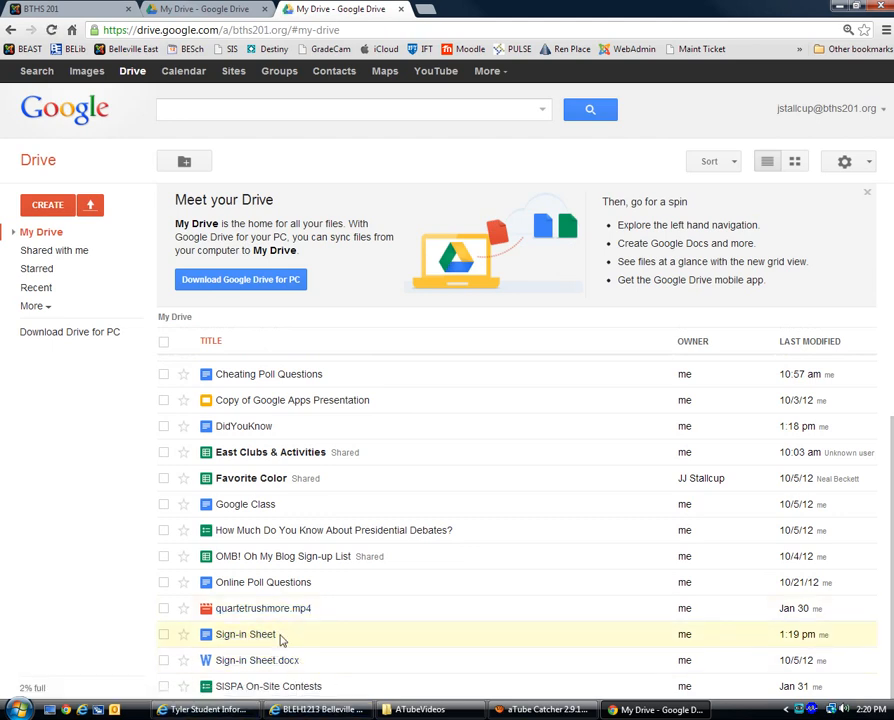
click(53, 208)
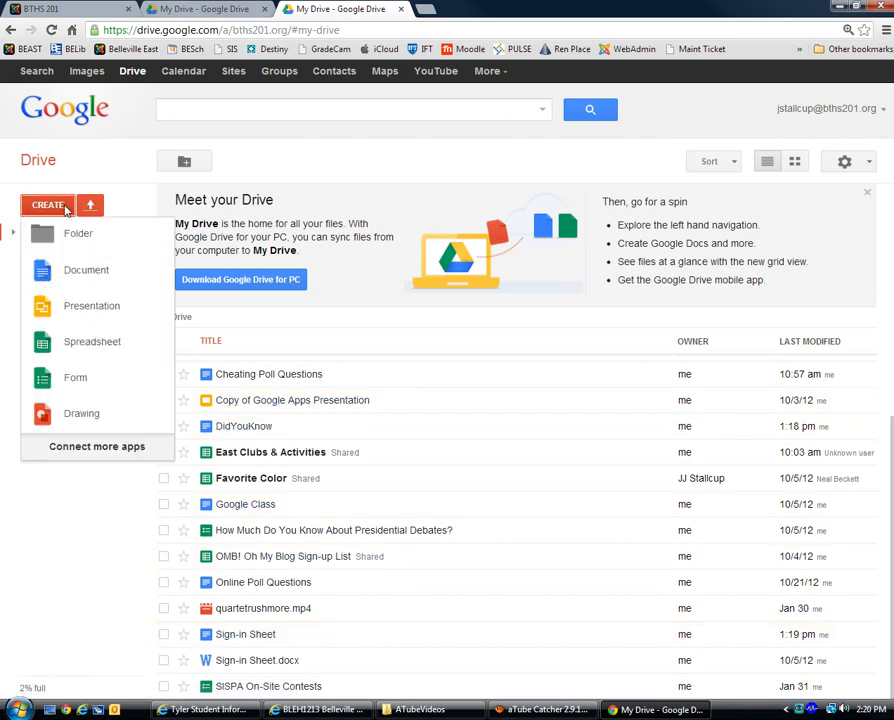
click(84, 272)
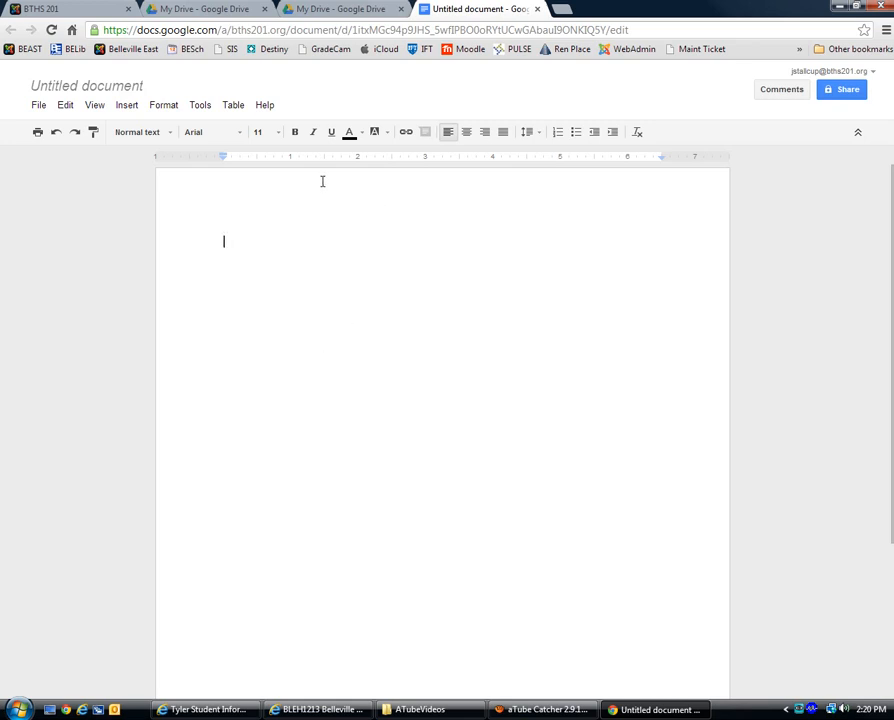
Step: Rename the untitled document to 'My First Google Doc'
click(59, 90)
text(My)
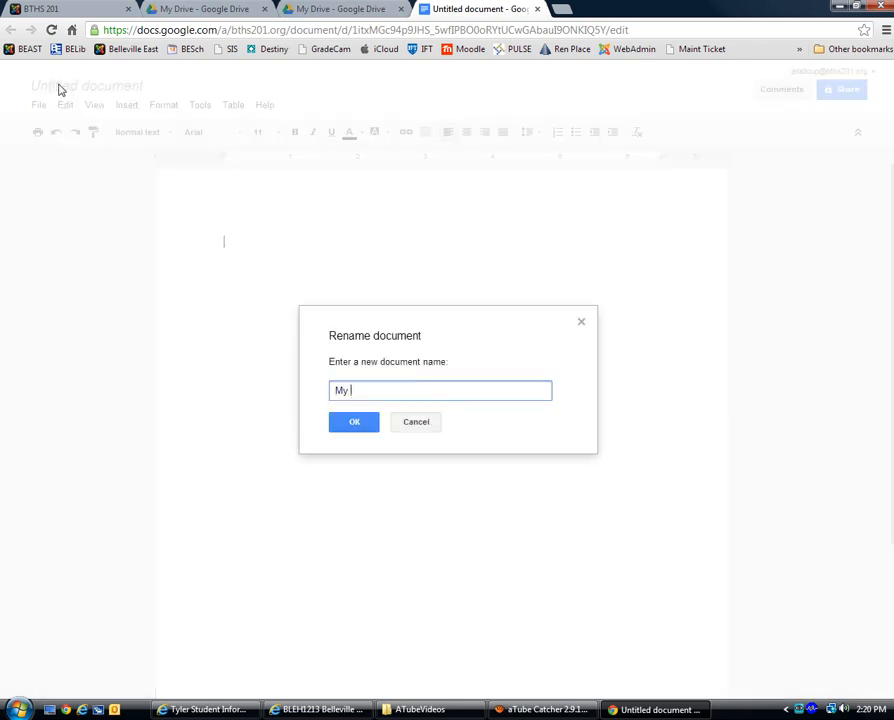
text( First Google Doc)
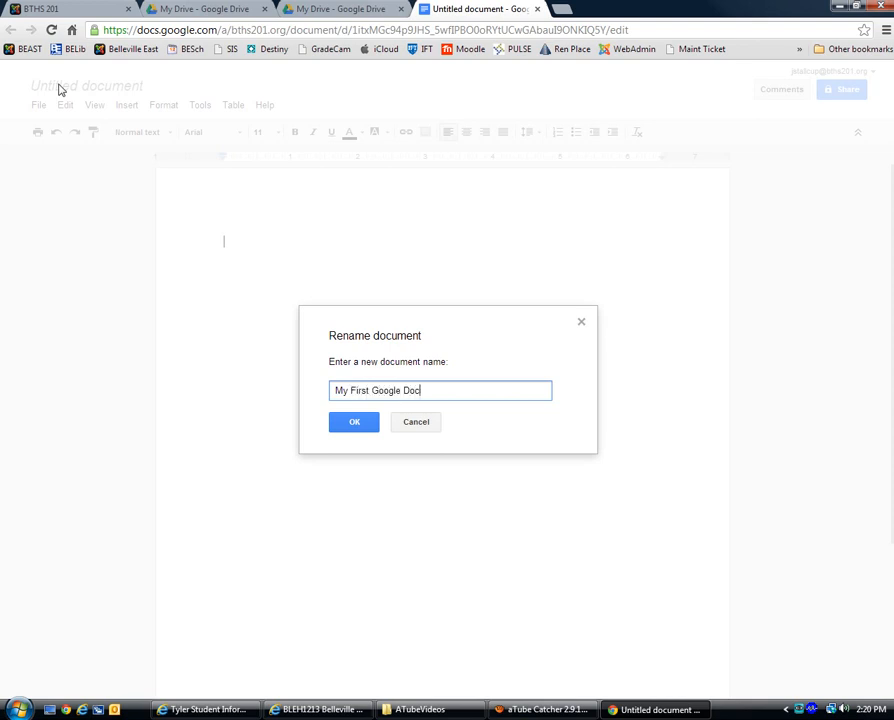
click(360, 423)
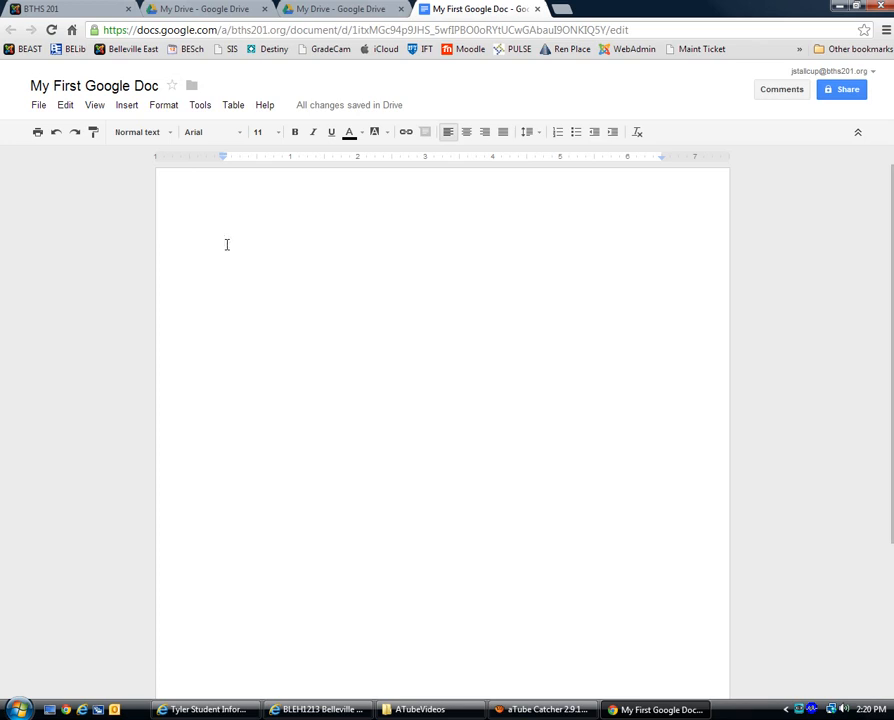
Step: Write 'As I type in my Goggle Doc, Google saves my work' and that added typing keeps saving
text(As I type in)
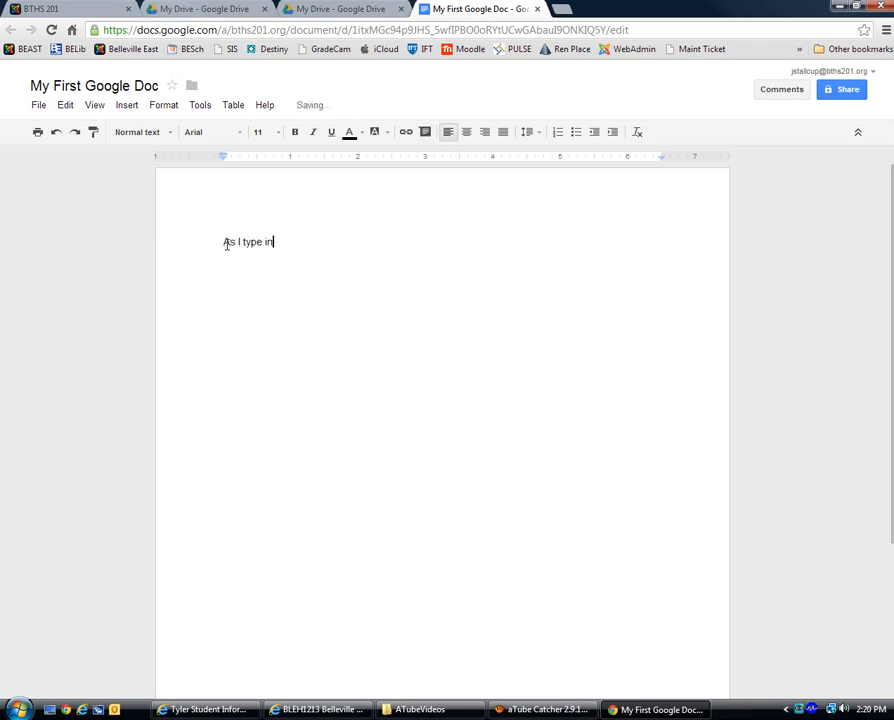
text( my Goggle Doc, Goo)
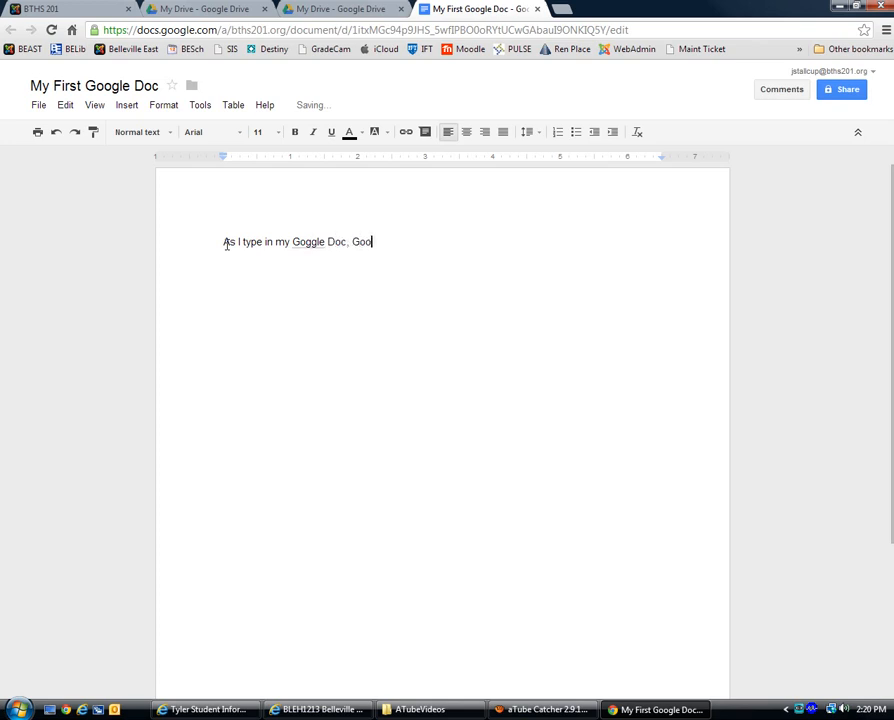
text(gle saves my work.)
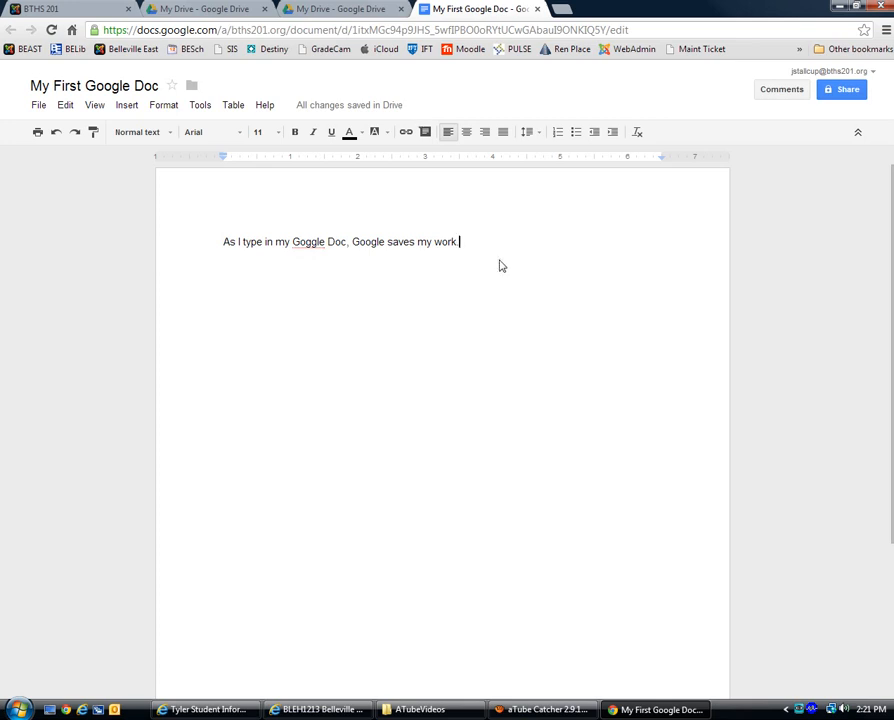
text(I)
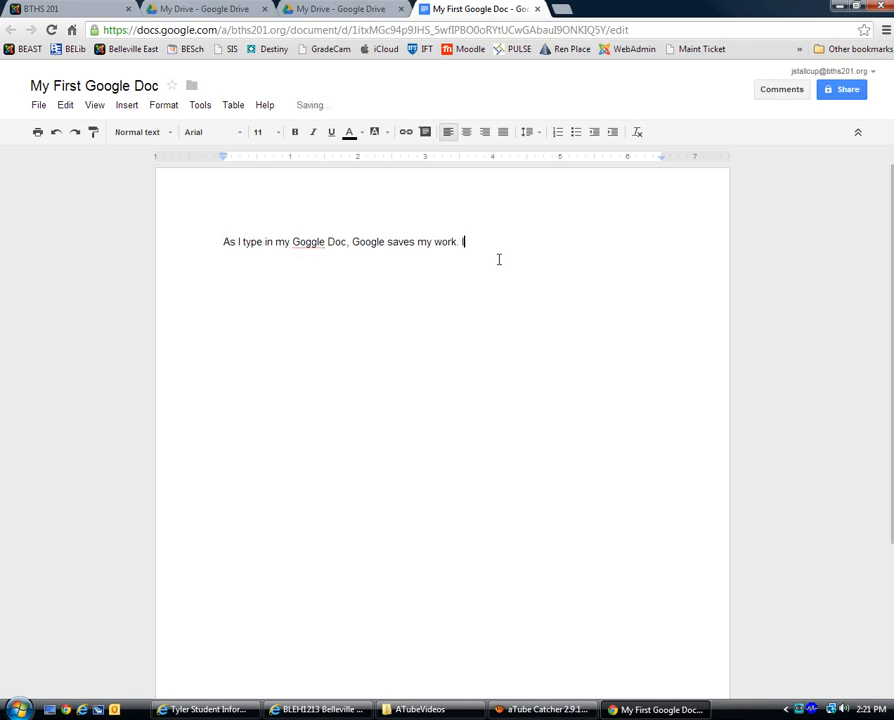
text(f I start typing and add to the documen)
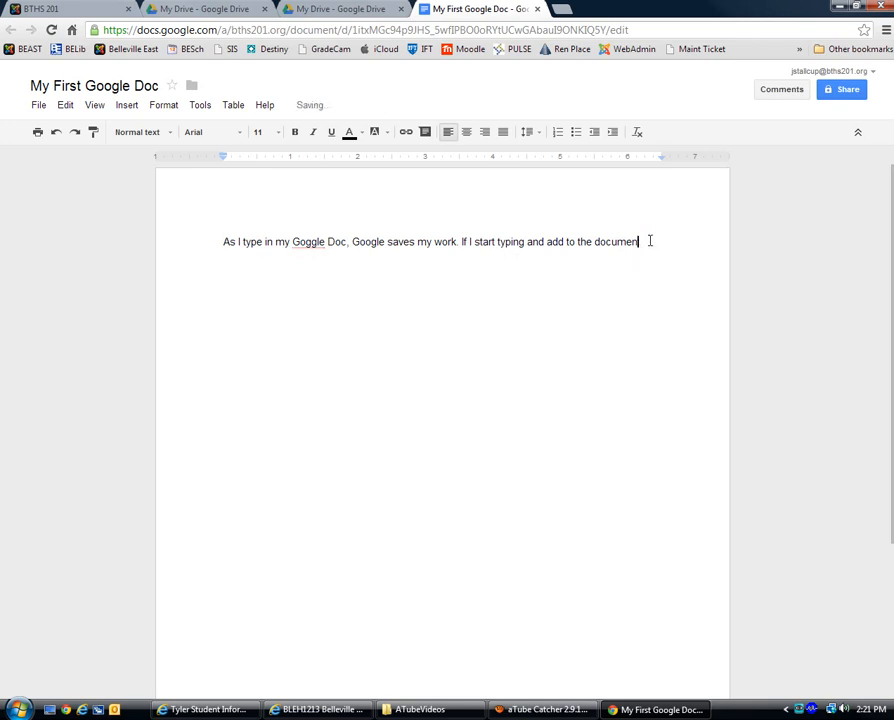
text(t , it will continue to save)
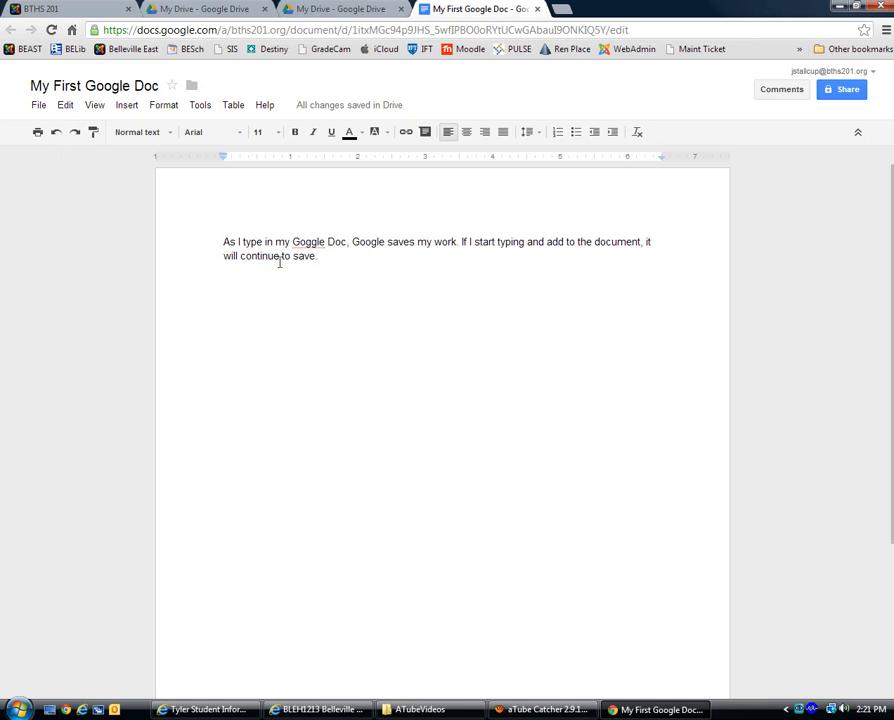
click(38, 105)
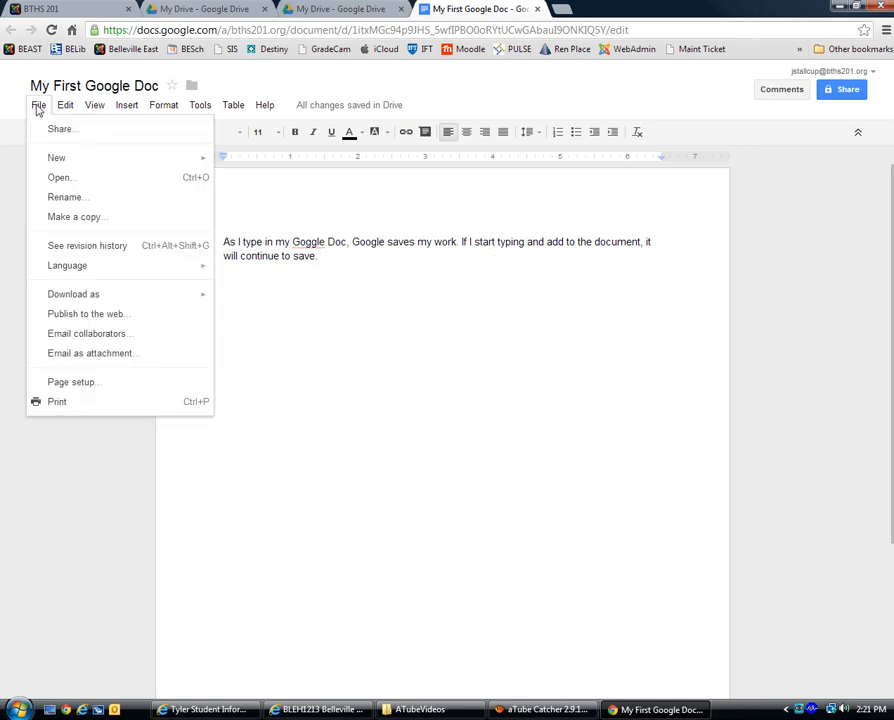
Step: View the revision history, close that panel, then close the My First Google Doc tab
click(79, 248)
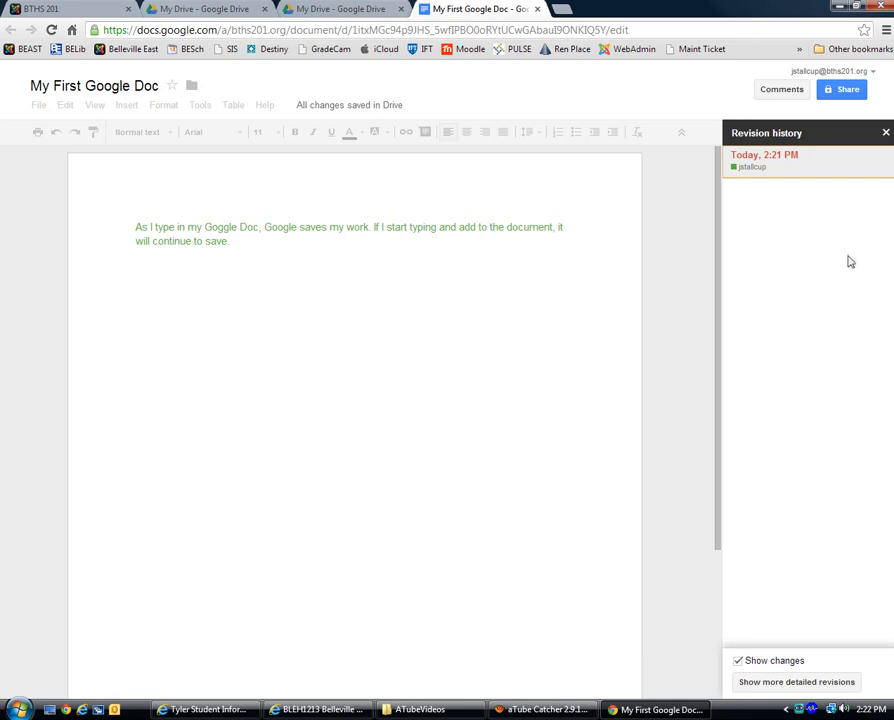
click(885, 132)
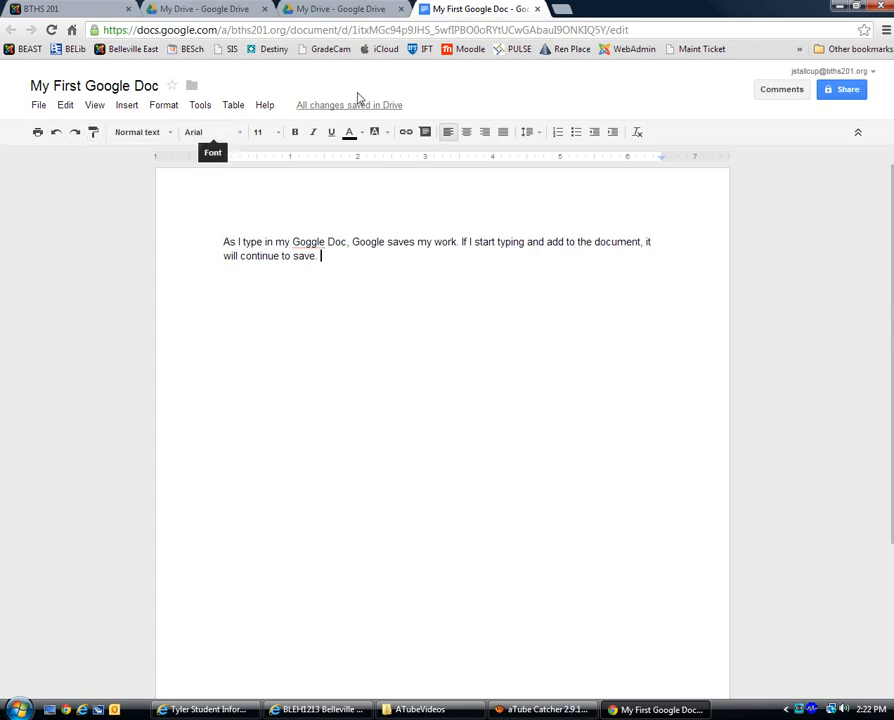
click(537, 9)
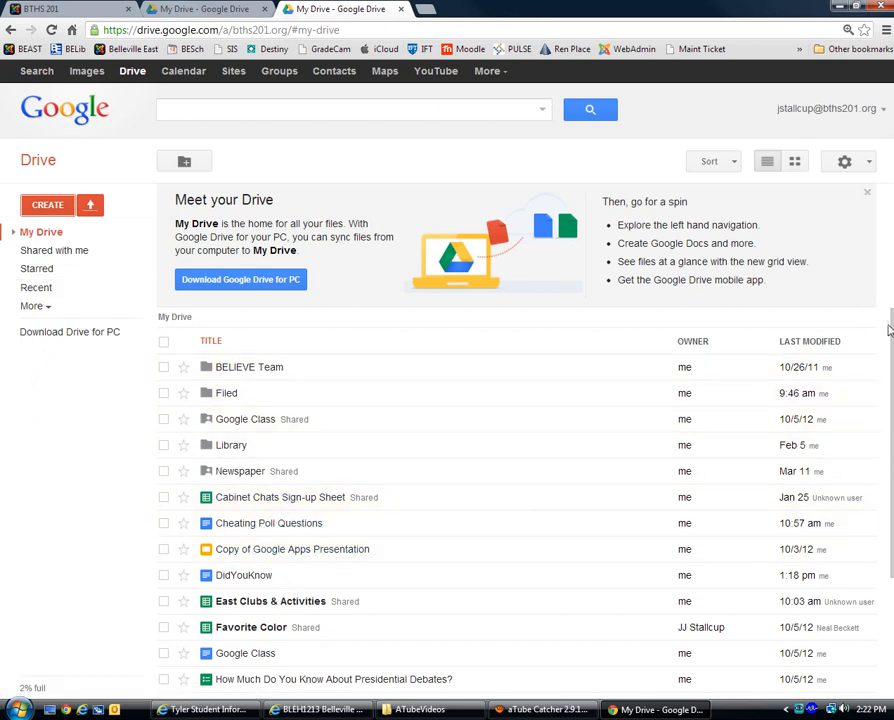
Step: Find My First Google Doc in the My Drive list and reopen it
drag(892, 331, 892, 447)
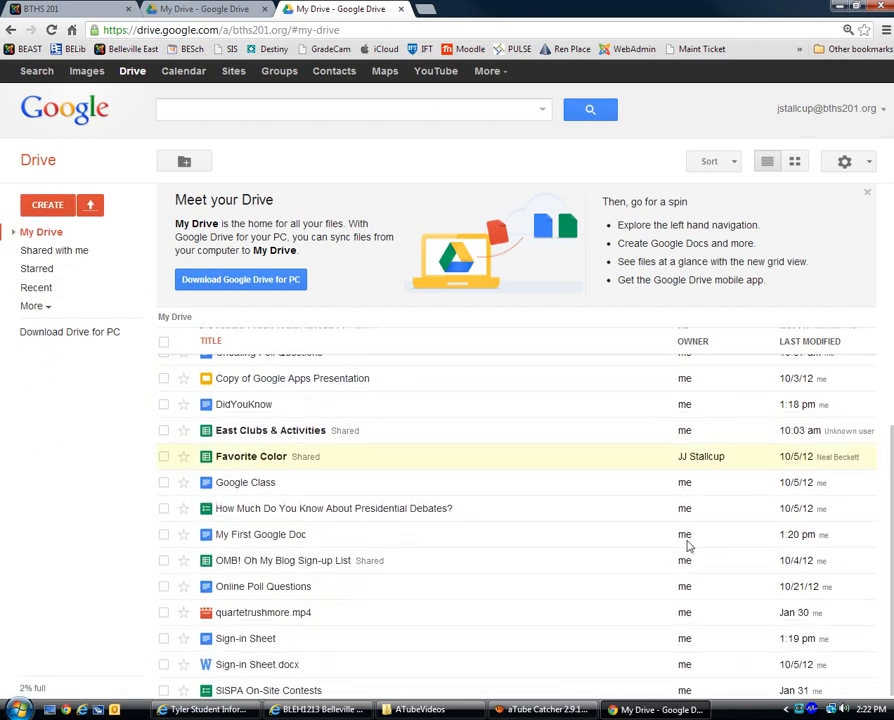
click(274, 545)
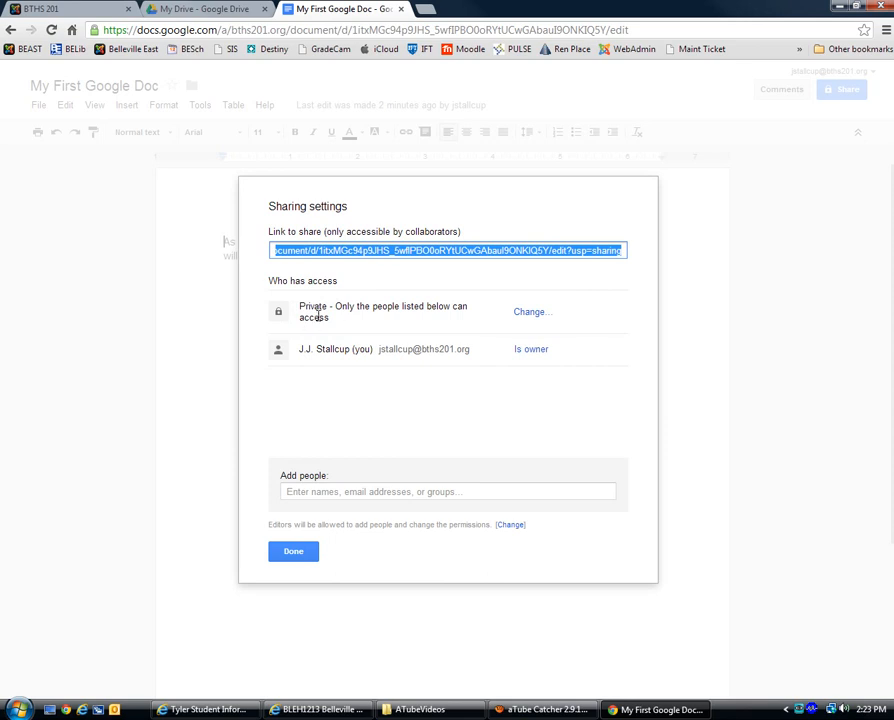
click(536, 316)
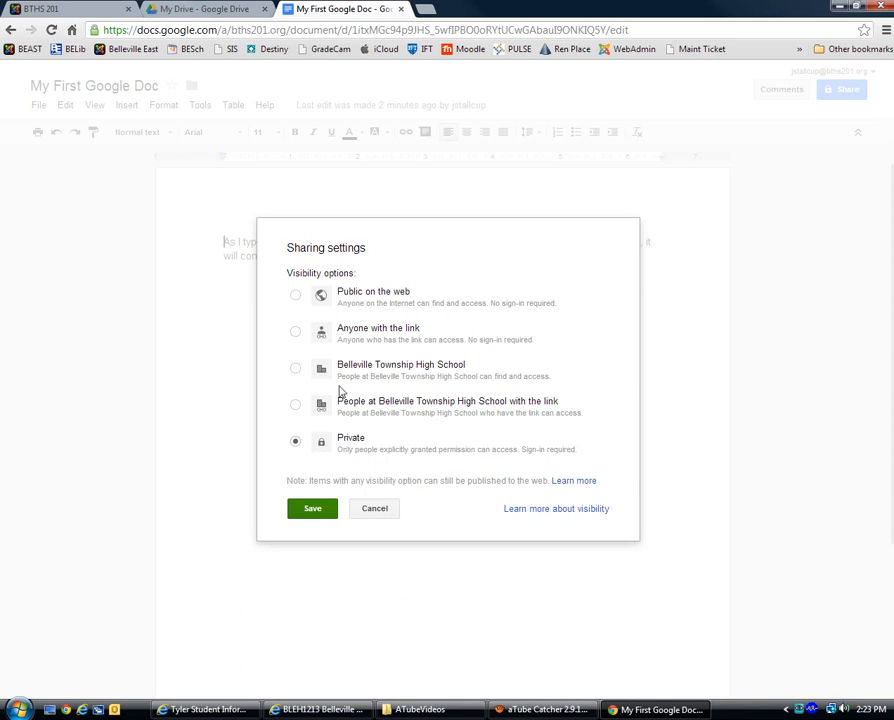
click(313, 509)
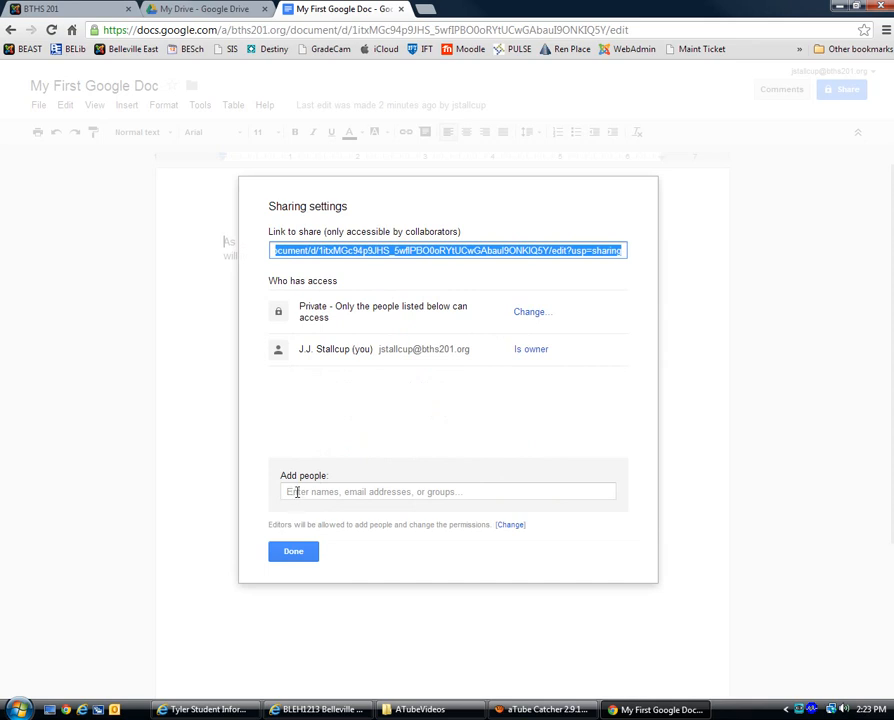
Step: Share the document with the colleague's school email address, keeping Can edit permission
click(296, 492)
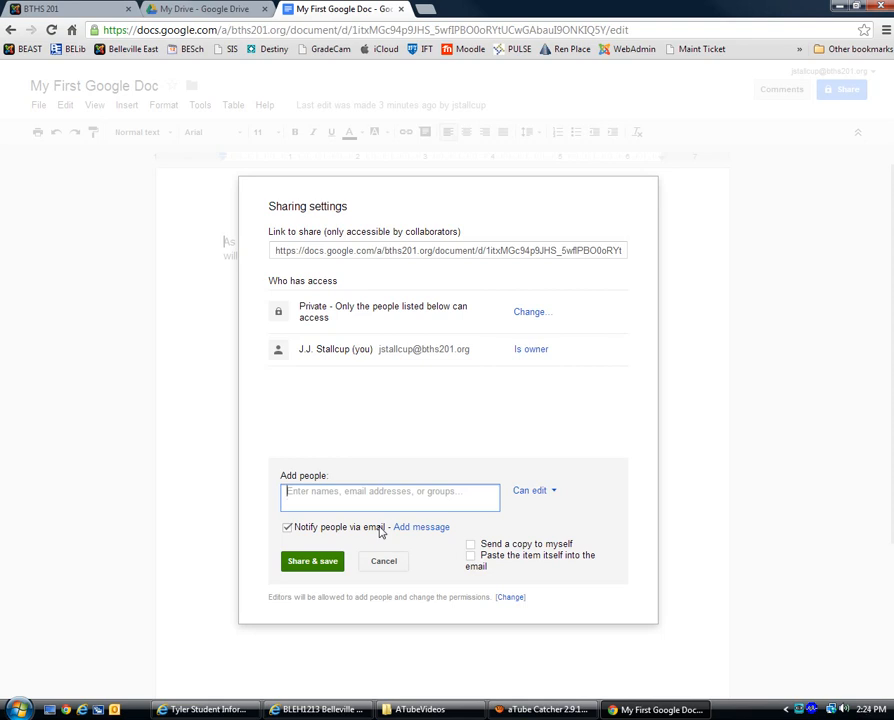
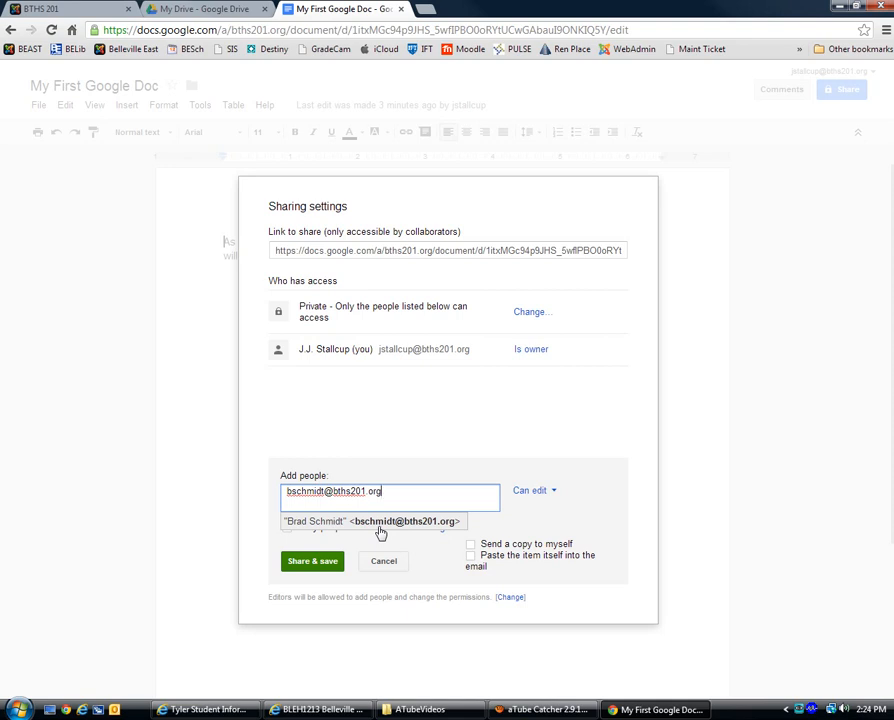
click(553, 493)
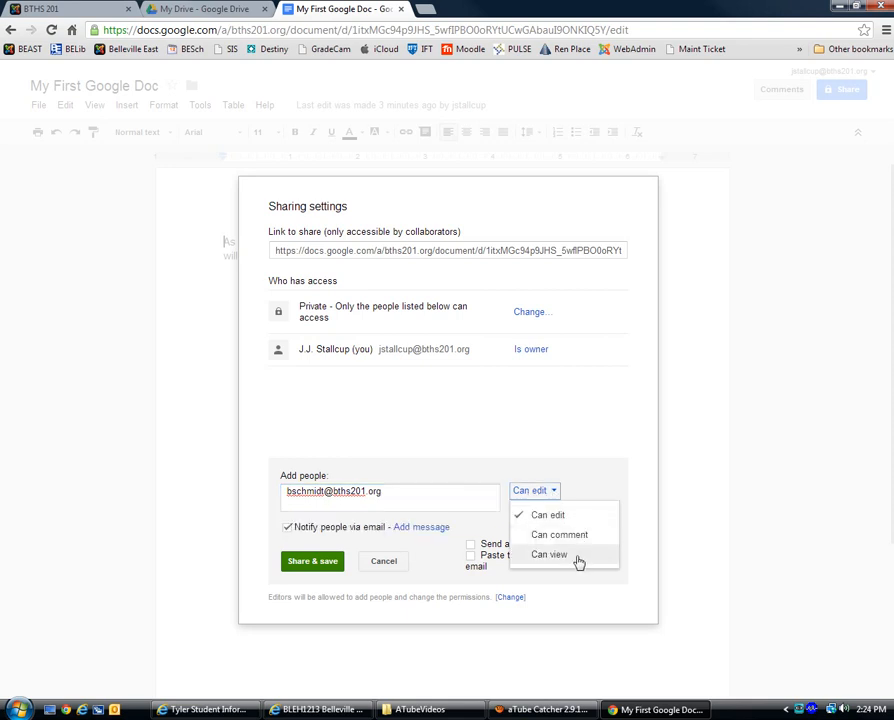
click(556, 517)
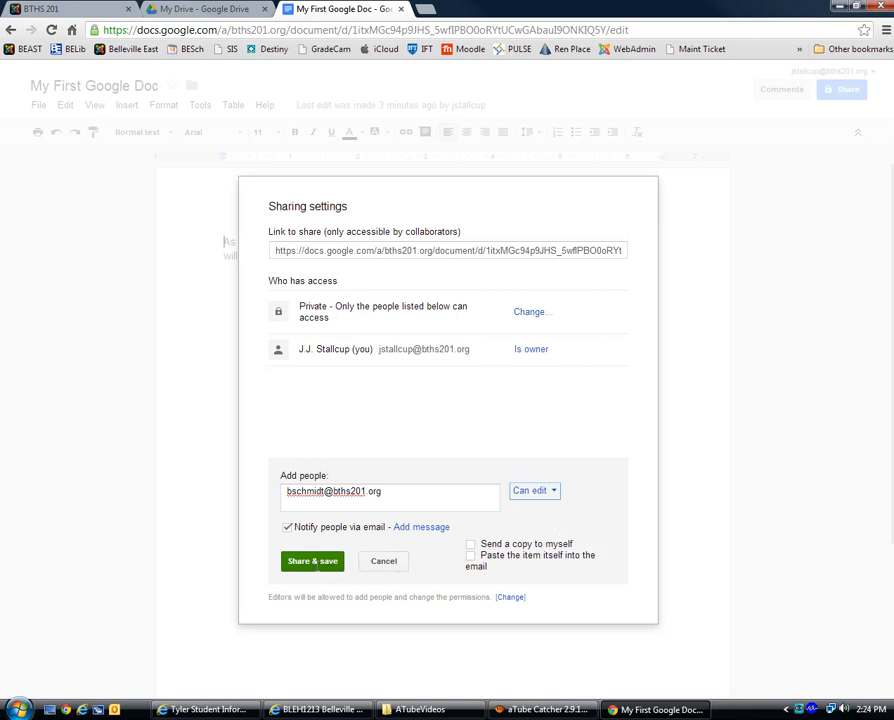
click(314, 562)
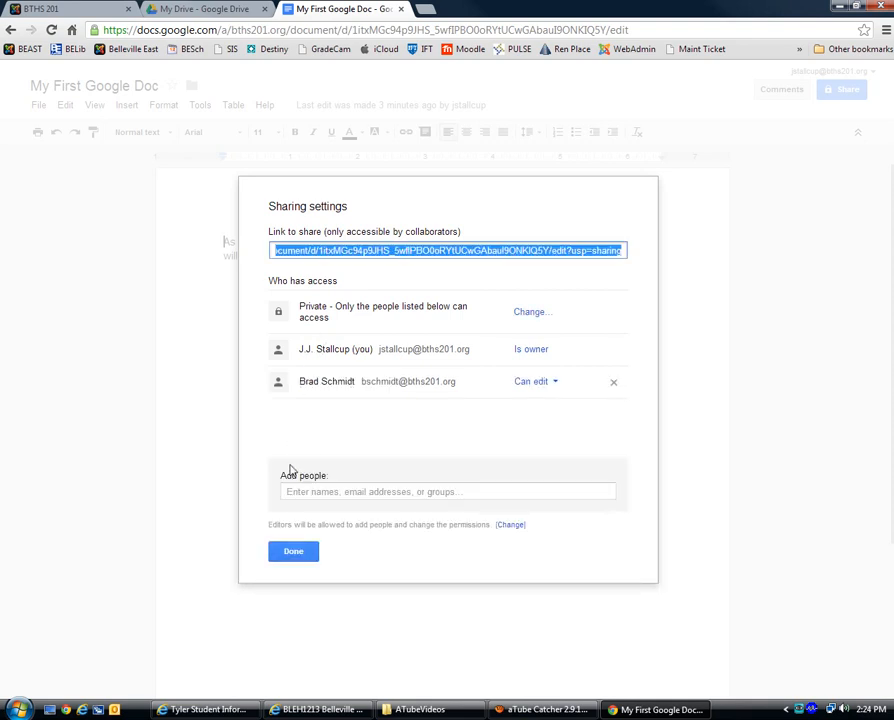
click(556, 390)
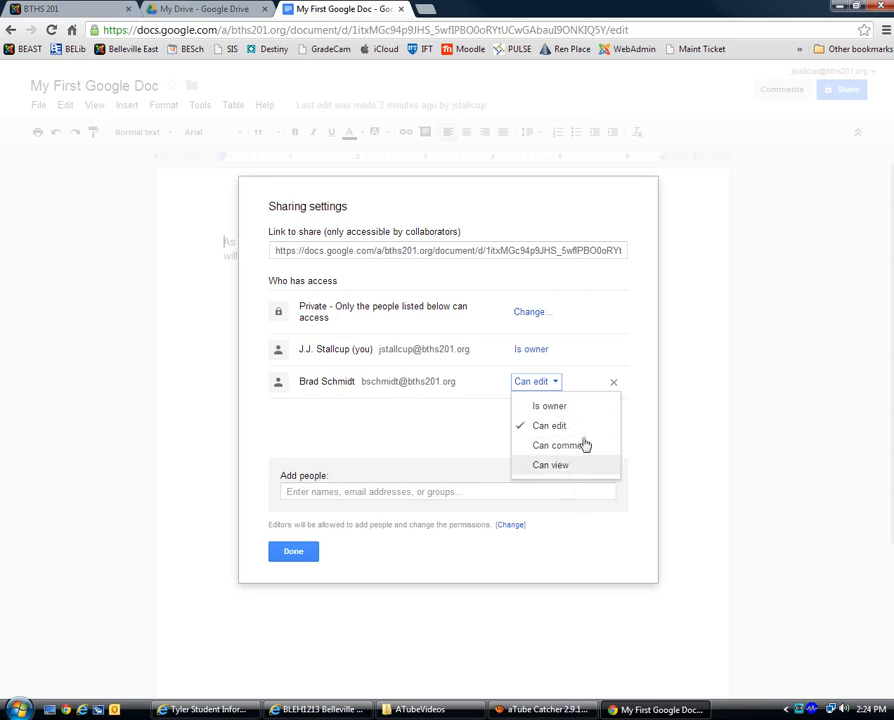
click(596, 383)
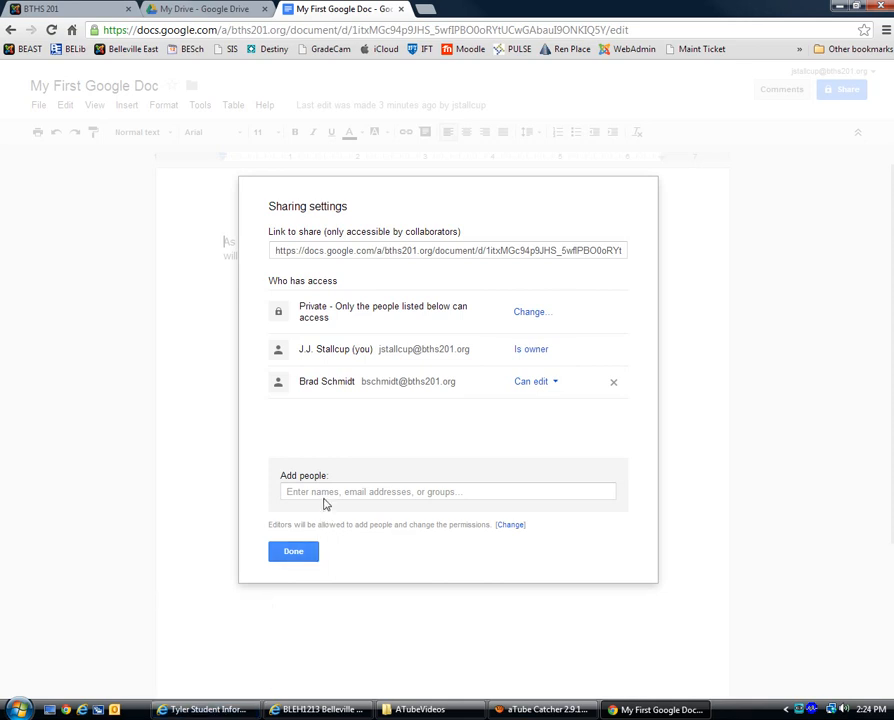
click(203, 710)
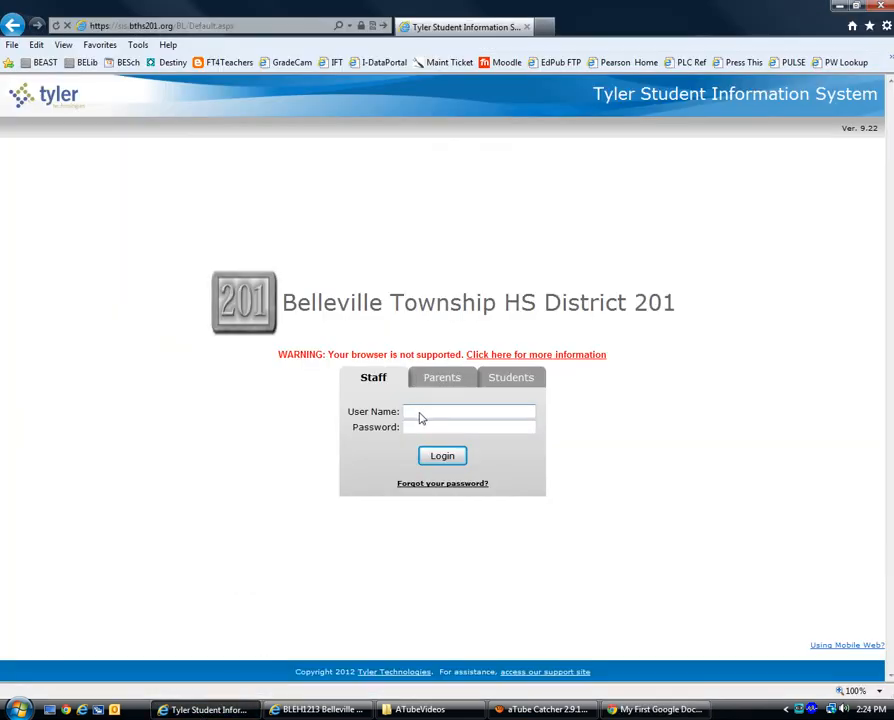
Step: Sign in to Tyler SIS with the staff username and password
key(Tab)
key(Return)
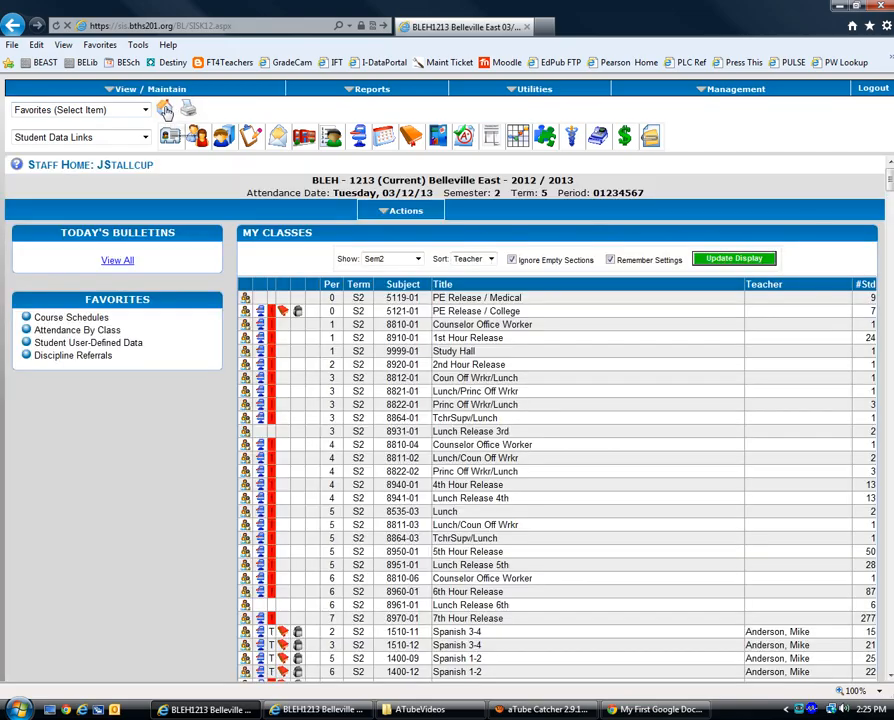
Step: Open the Parenting class roster from Home and choose Actions > Email Students in Grid
click(167, 111)
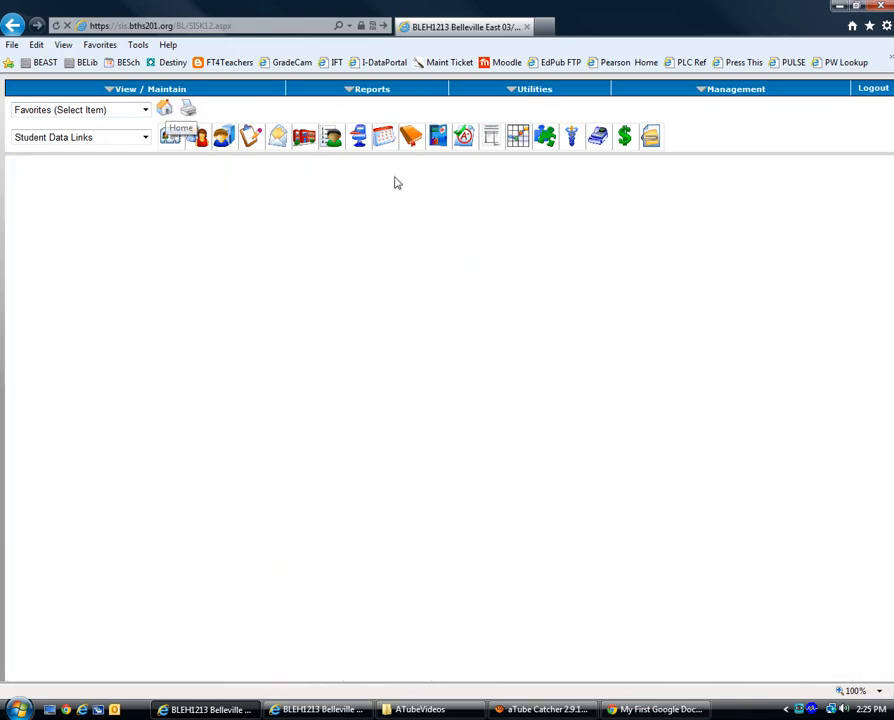
scroll(822, 226, down, 15)
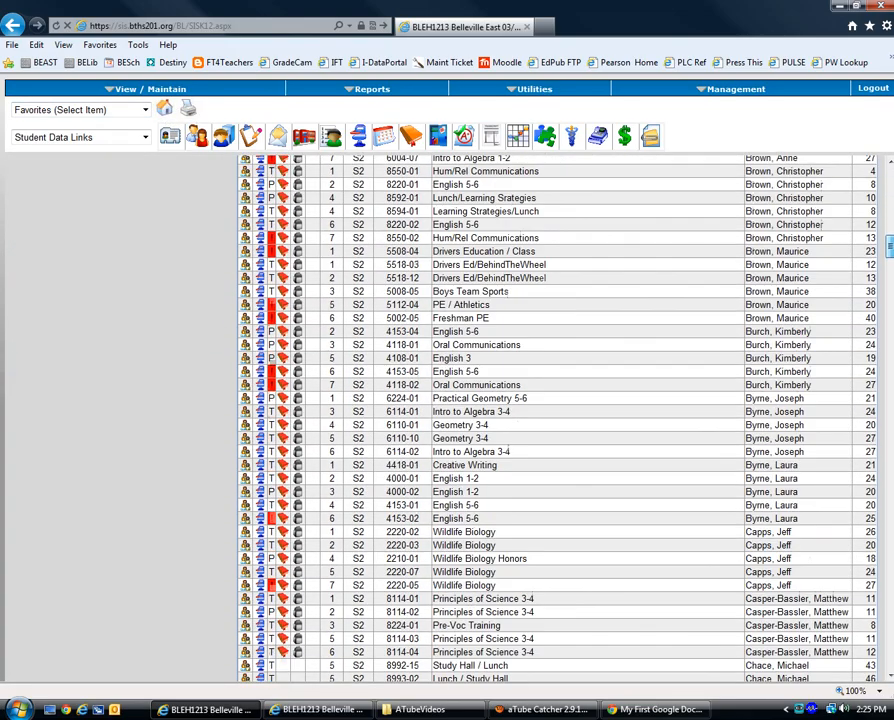
scroll(745, 345, down, 20)
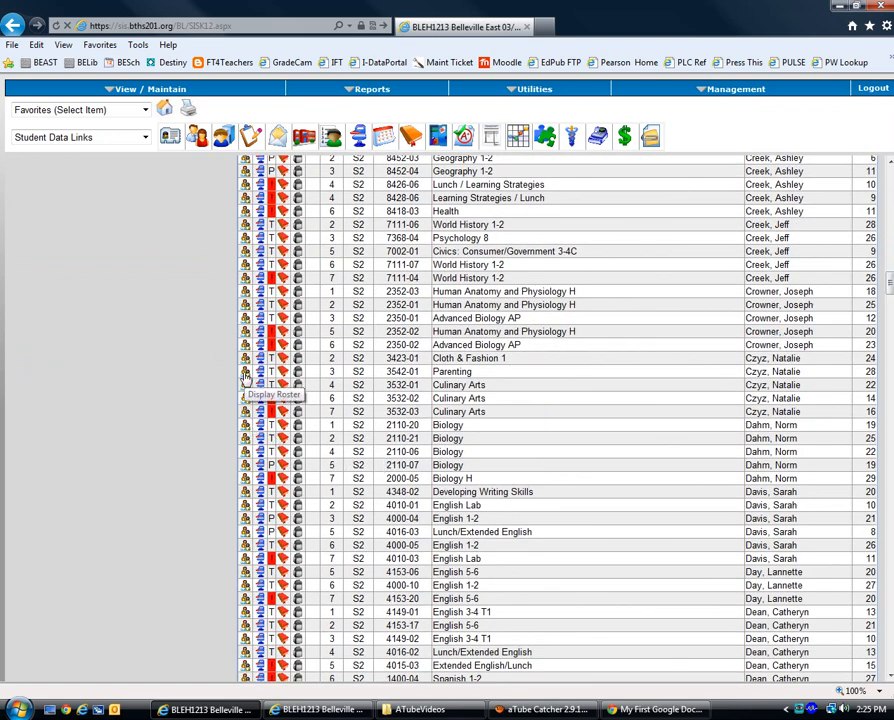
click(246, 377)
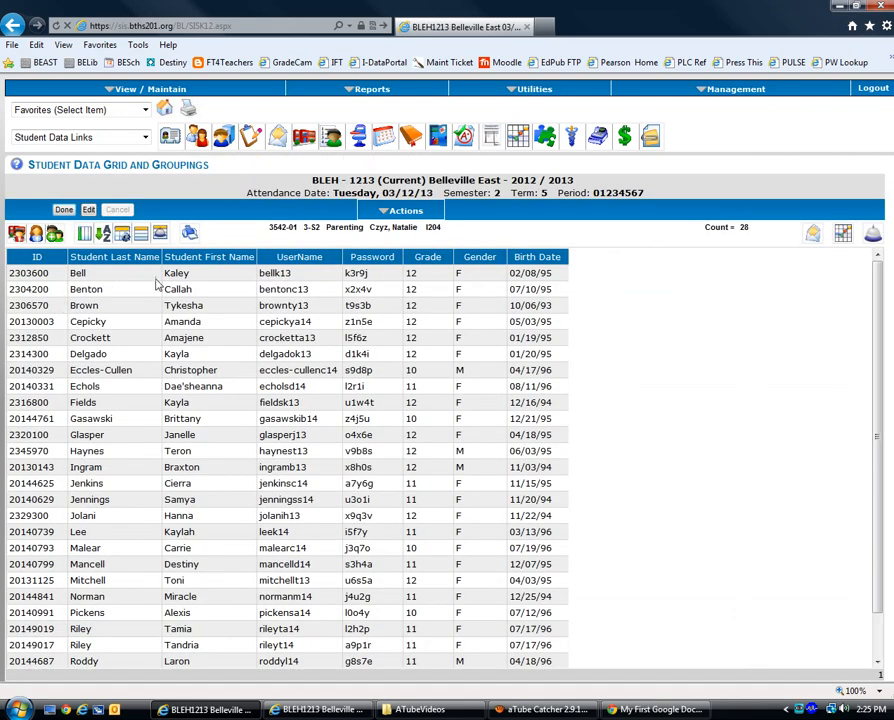
click(405, 212)
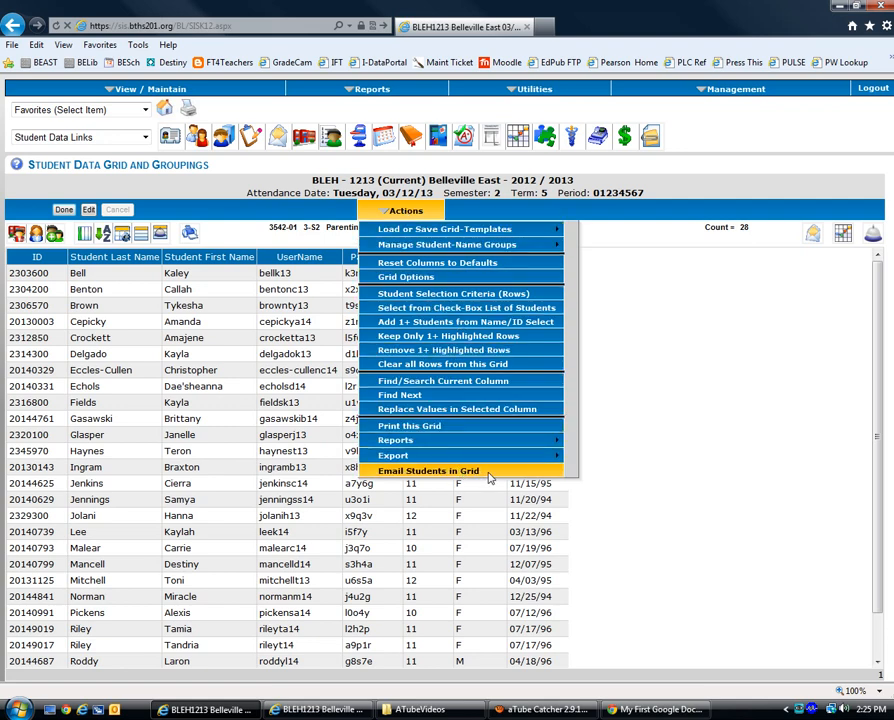
click(489, 478)
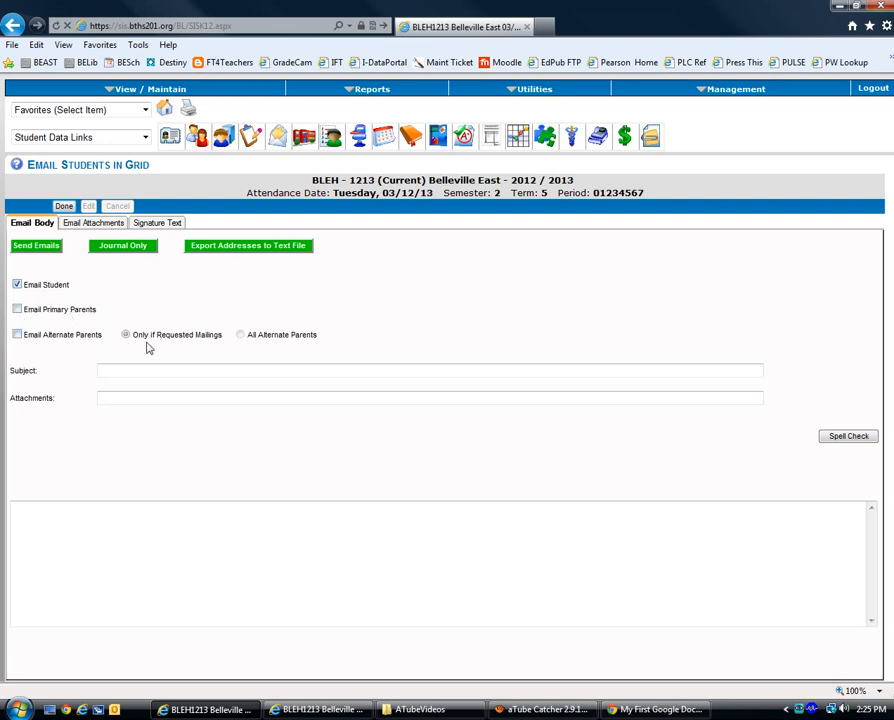
Step: Tick Email Student, export the addresses to EmailList.txt, and open it in Notepad
click(18, 284)
click(220, 250)
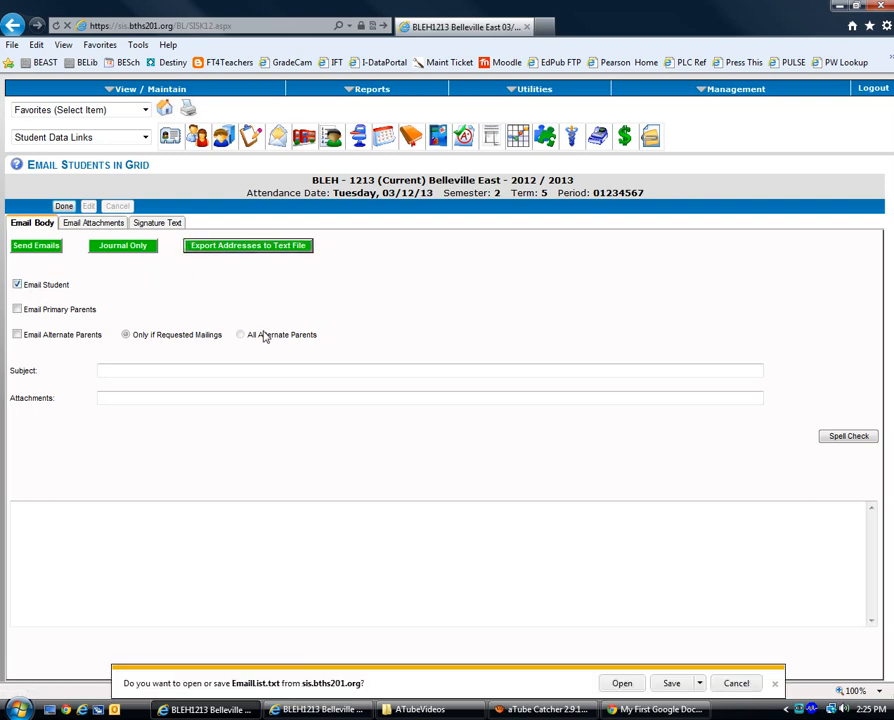
click(622, 684)
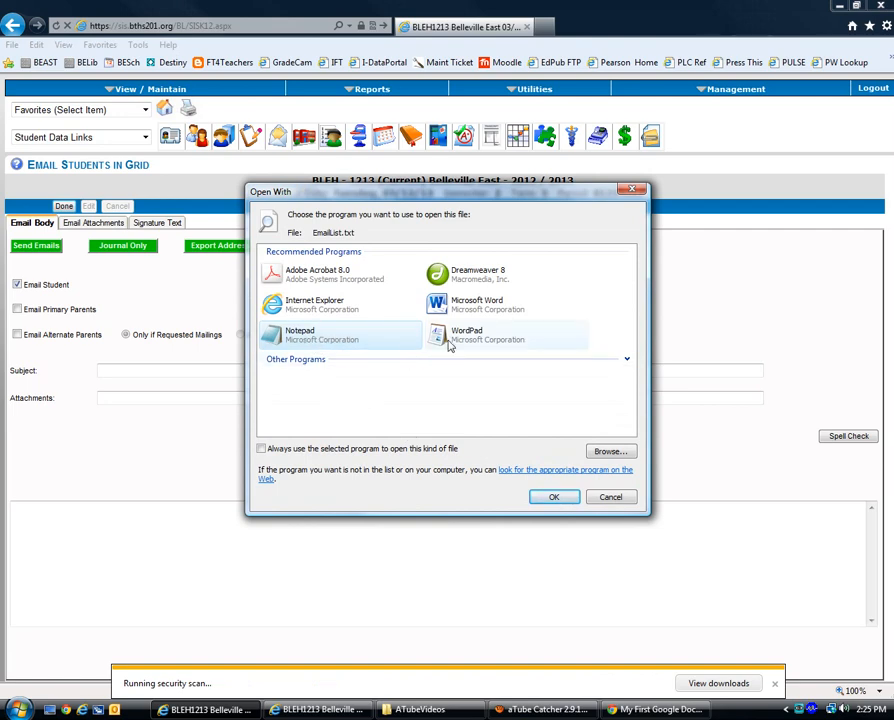
double_click(333, 347)
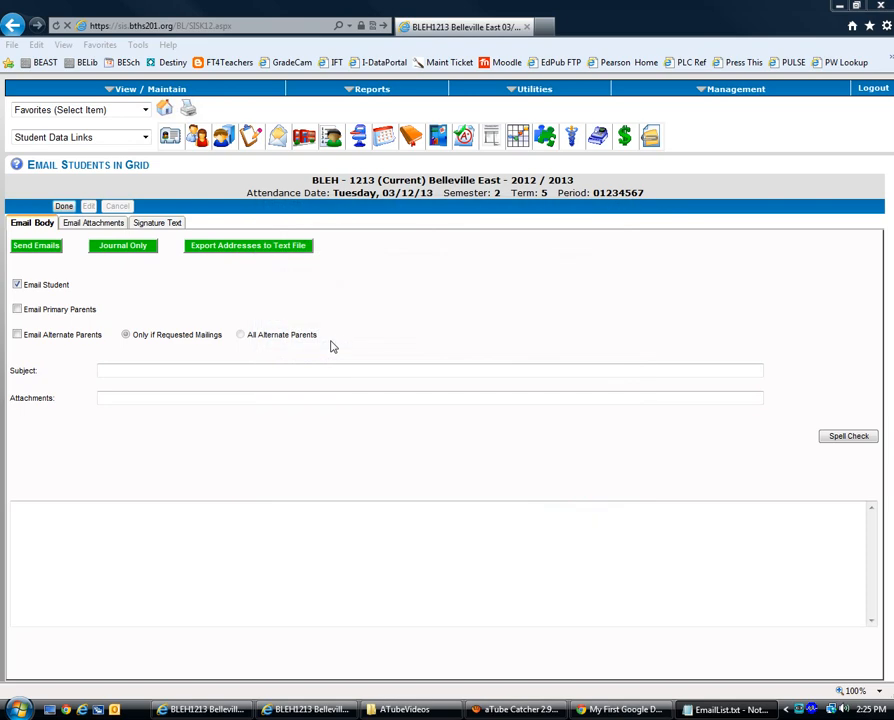
drag(782, 307, 460, 331)
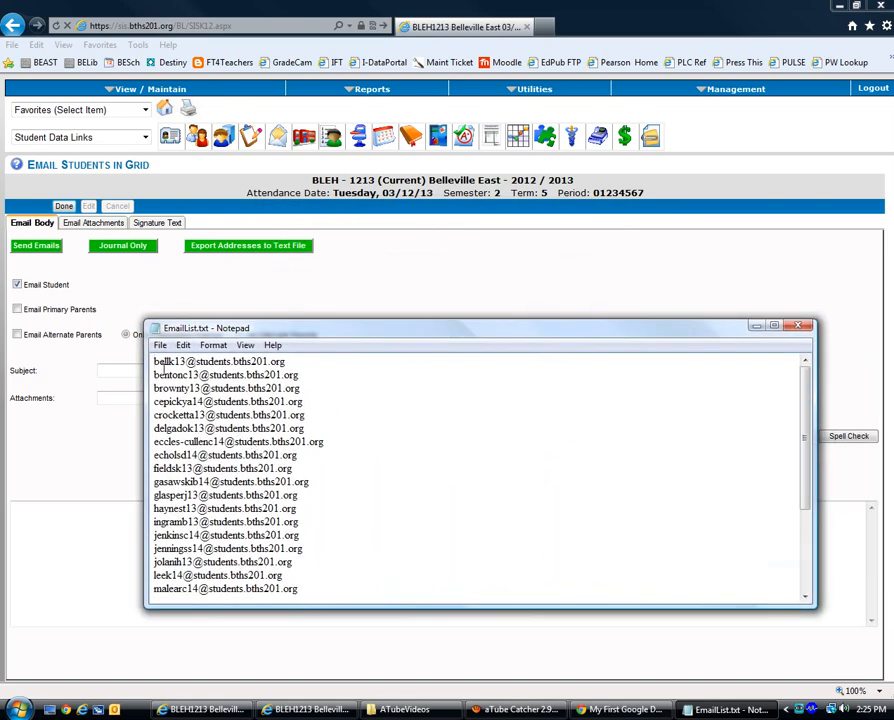
Step: Copy all email addresses in EmailList.txt, then minimize Notepad
drag(154, 362, 335, 621)
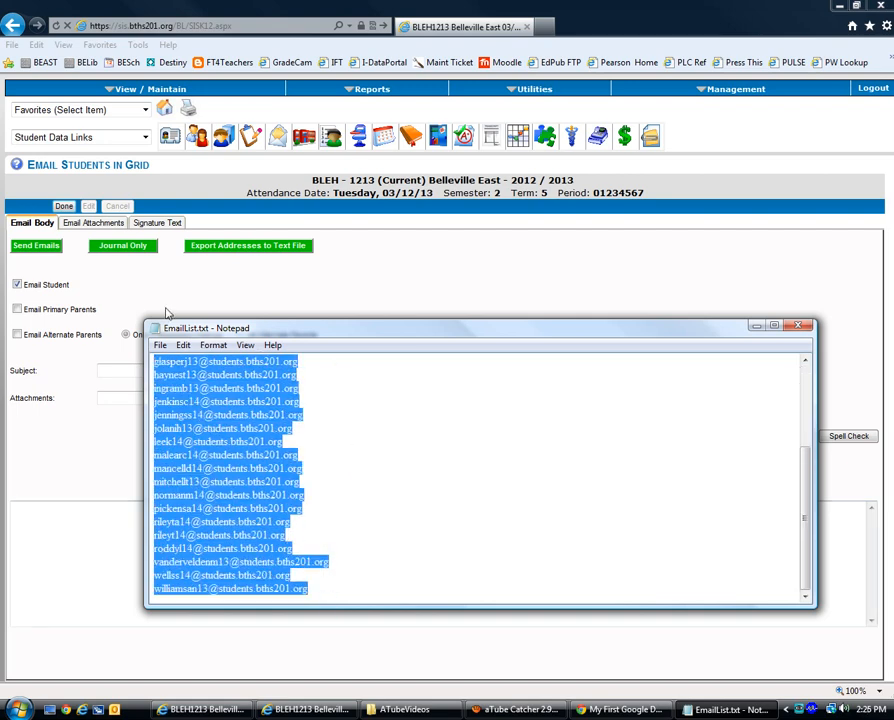
click(183, 345)
click(203, 398)
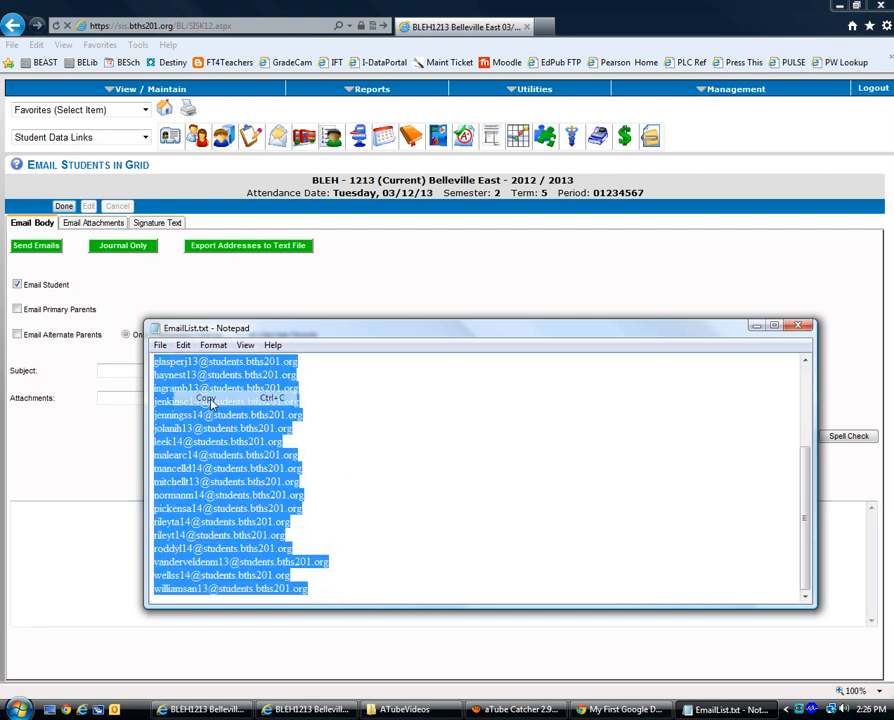
click(757, 330)
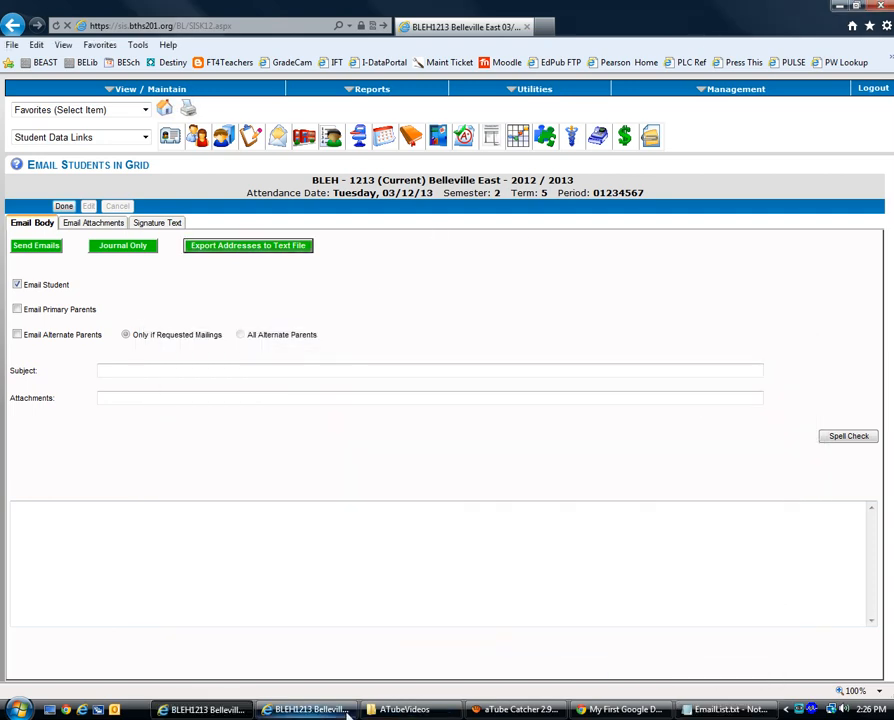
Step: Back in Sharing settings, paste the copied student addresses into Add people
mouse_move(513, 713)
click(622, 709)
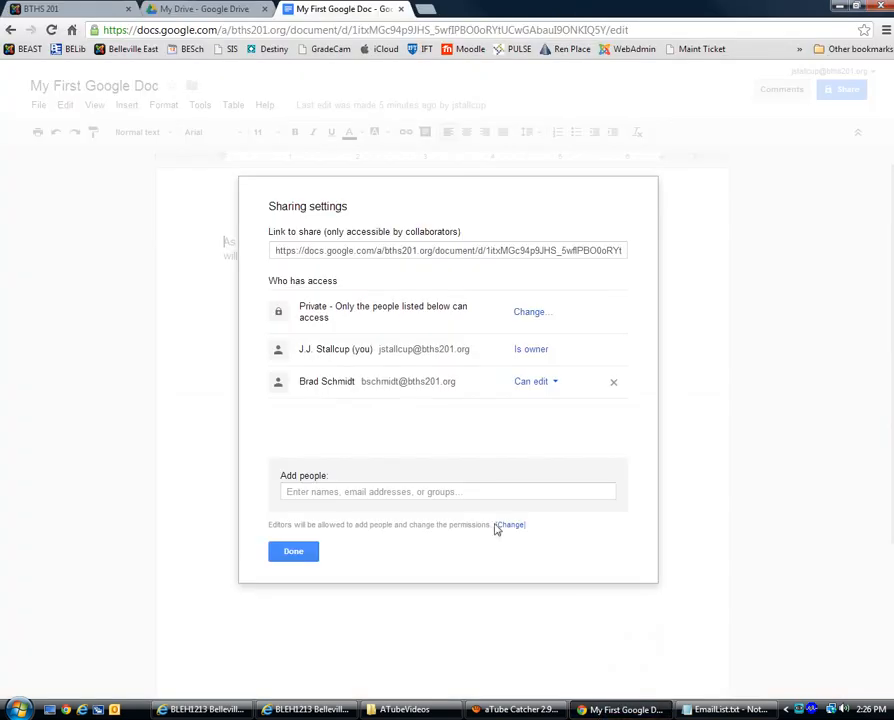
click(293, 493)
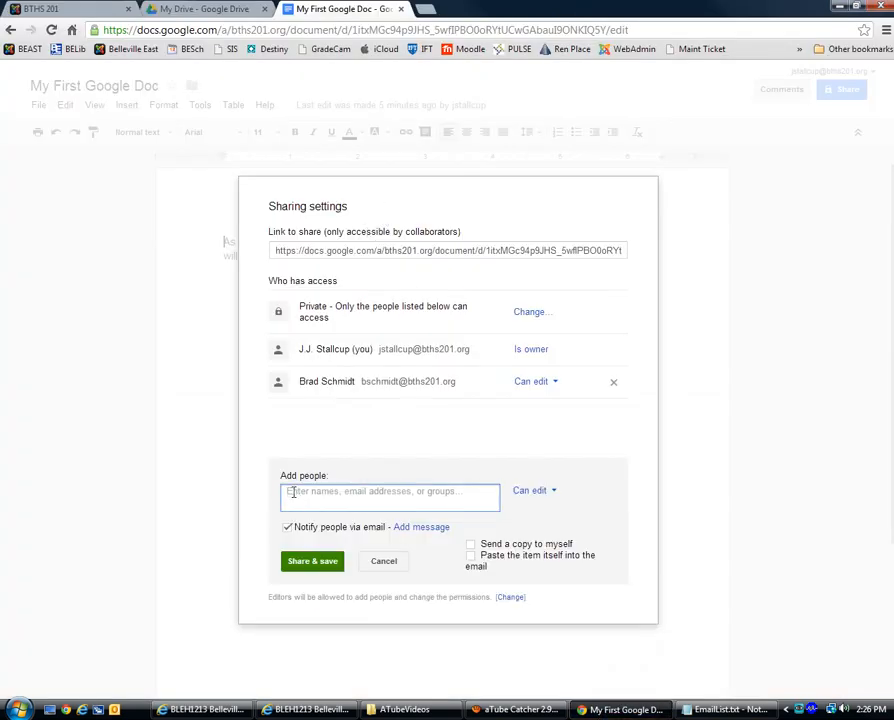
right_click(293, 493)
click(350, 570)
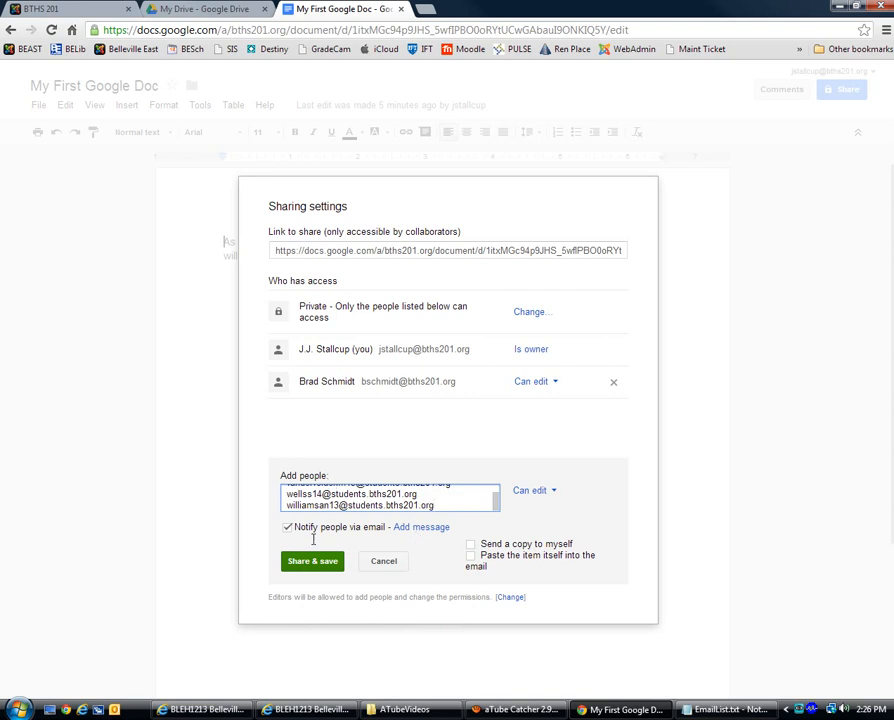
Step: Share with the students as editors, with Notify people turned off
click(553, 494)
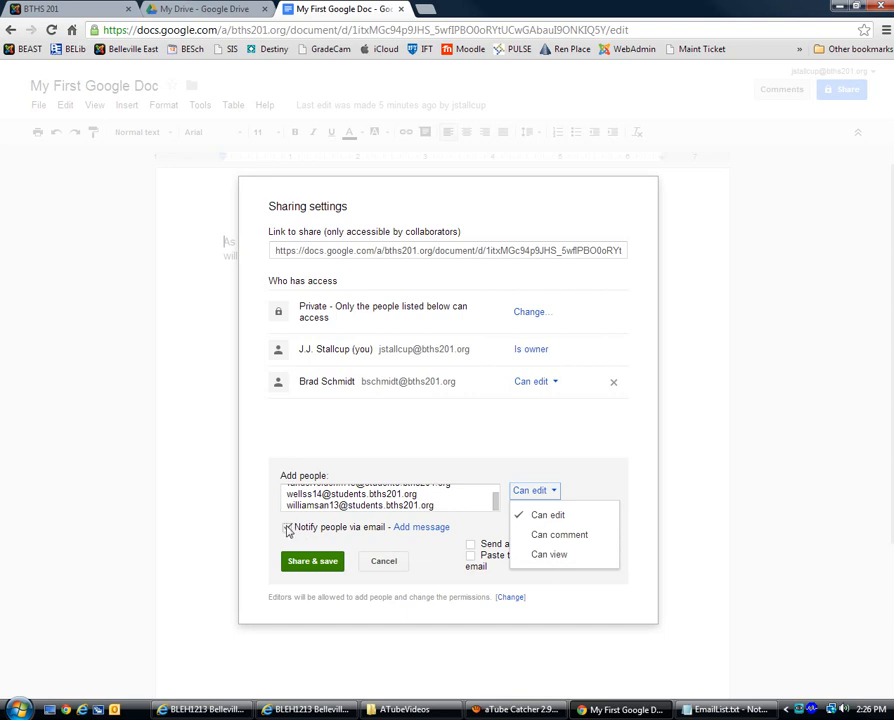
click(288, 528)
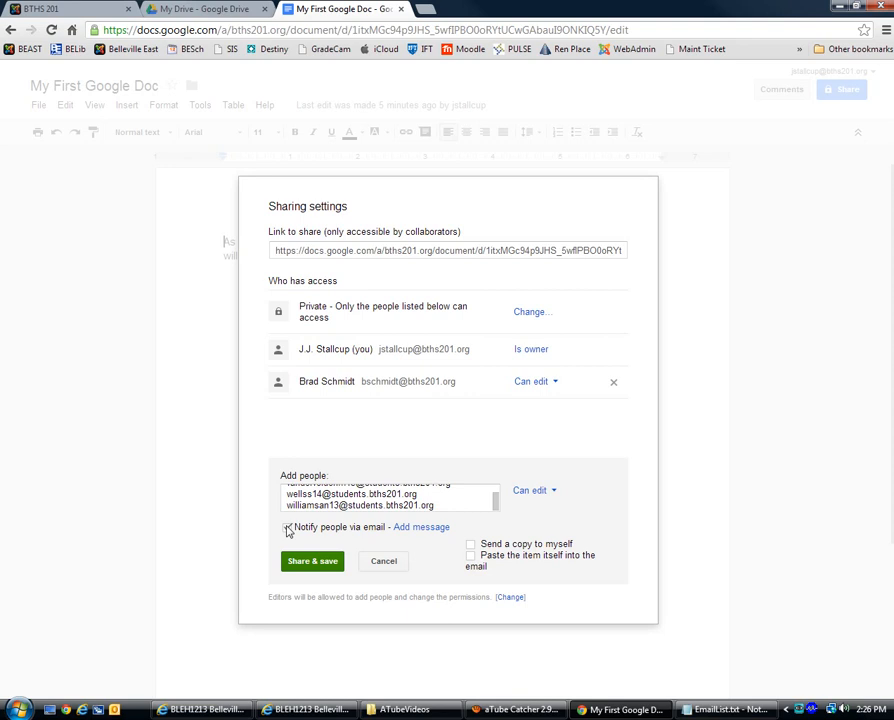
click(288, 528)
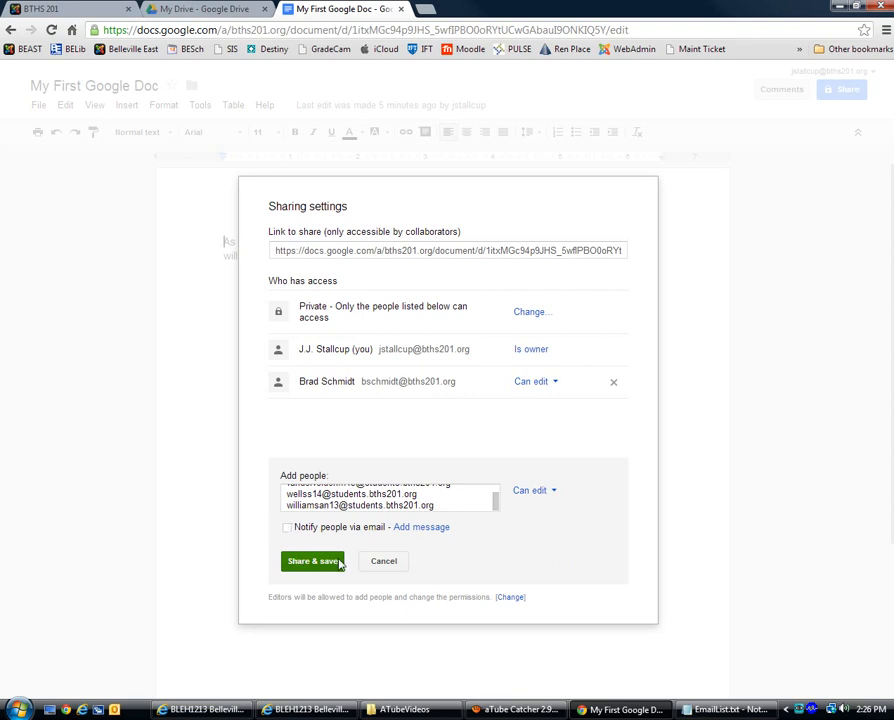
click(320, 563)
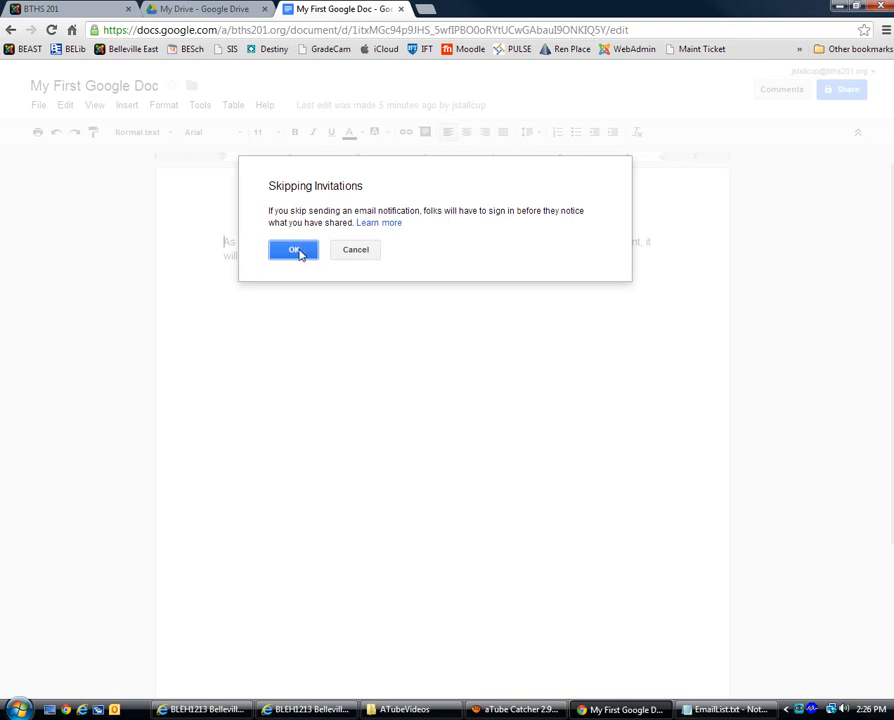
Step: Confirm skipping invitations and sharing outside the organisation, review the editor list, then close sharing
click(298, 252)
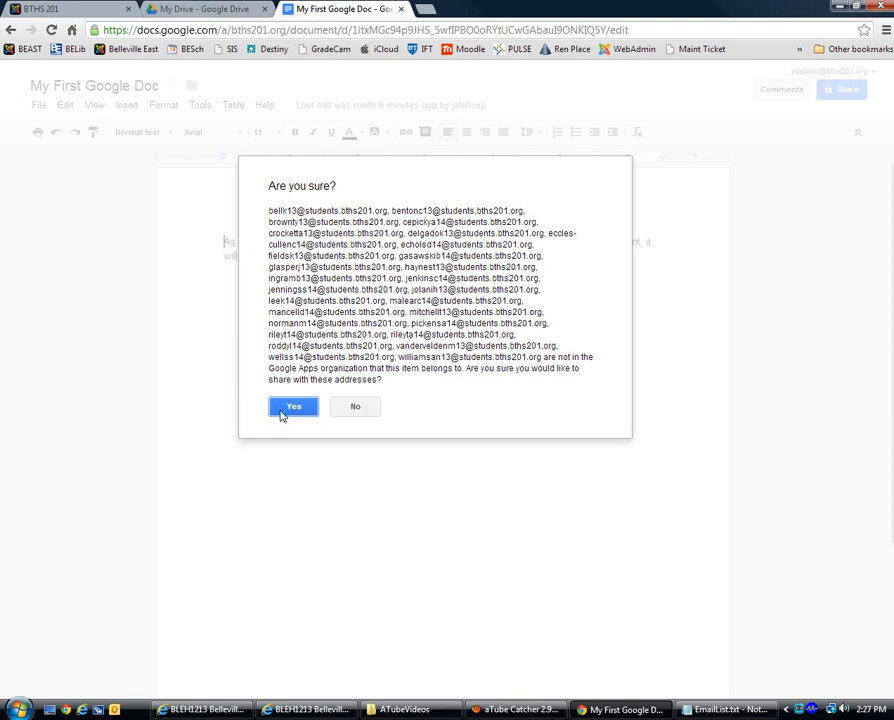
click(291, 408)
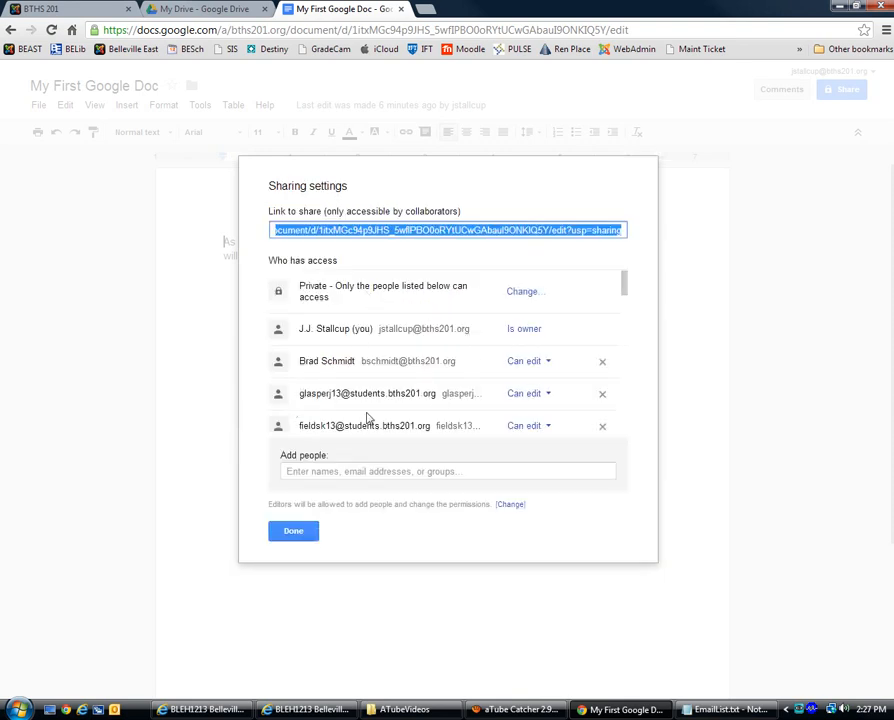
drag(626, 287, 620, 435)
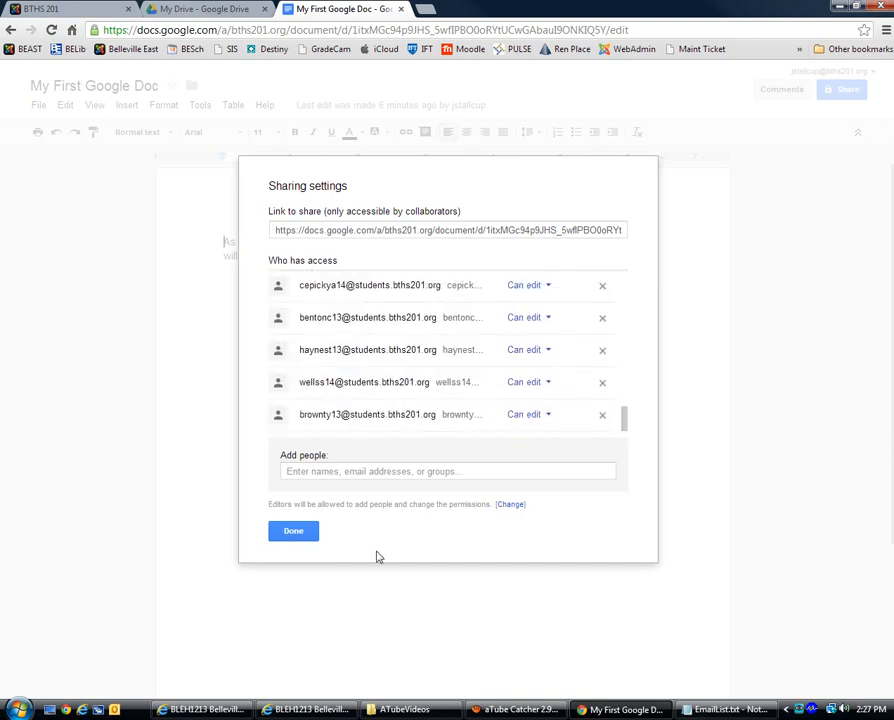
click(295, 531)
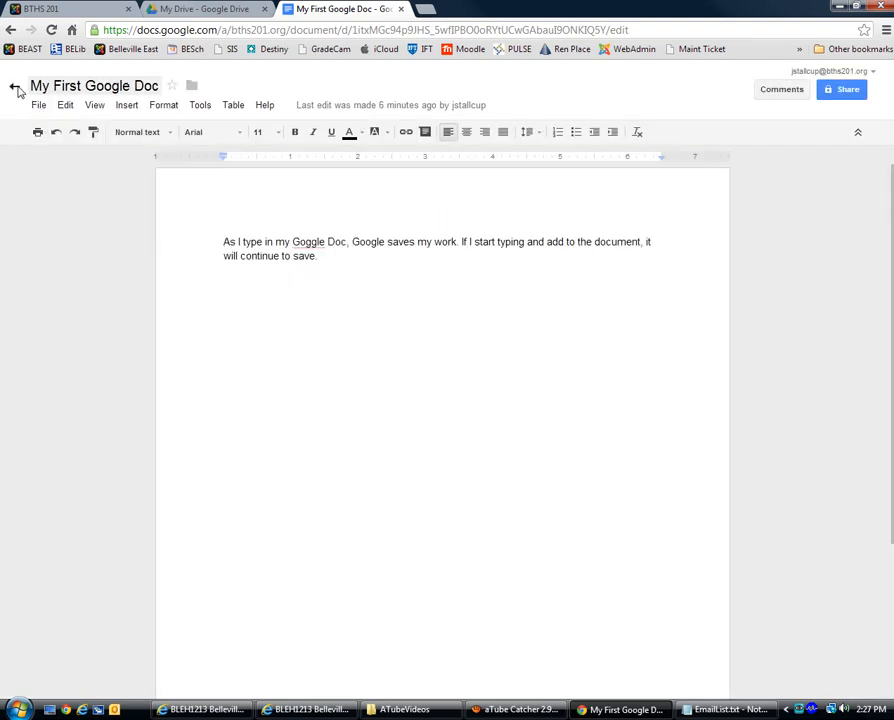
click(17, 89)
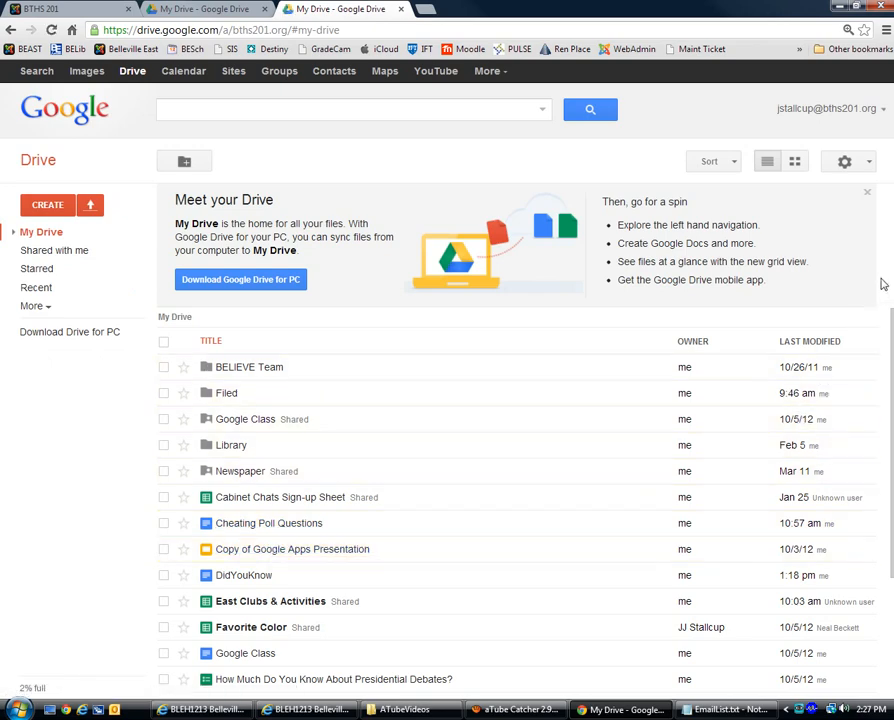
Step: Check the Shared with me list and reopen My First Google Doc
drag(893, 348, 893, 449)
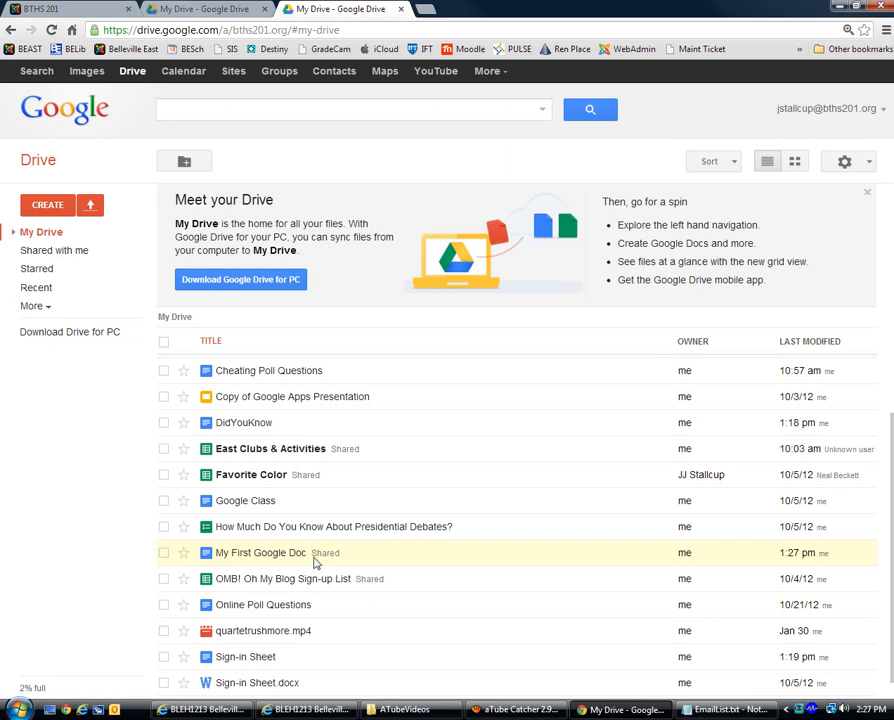
click(57, 253)
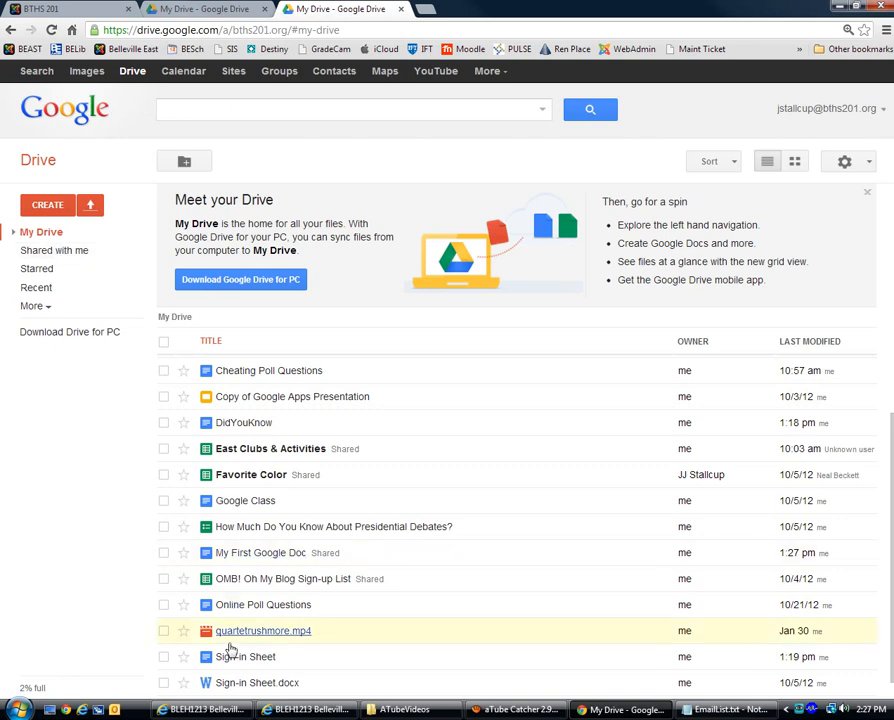
click(262, 553)
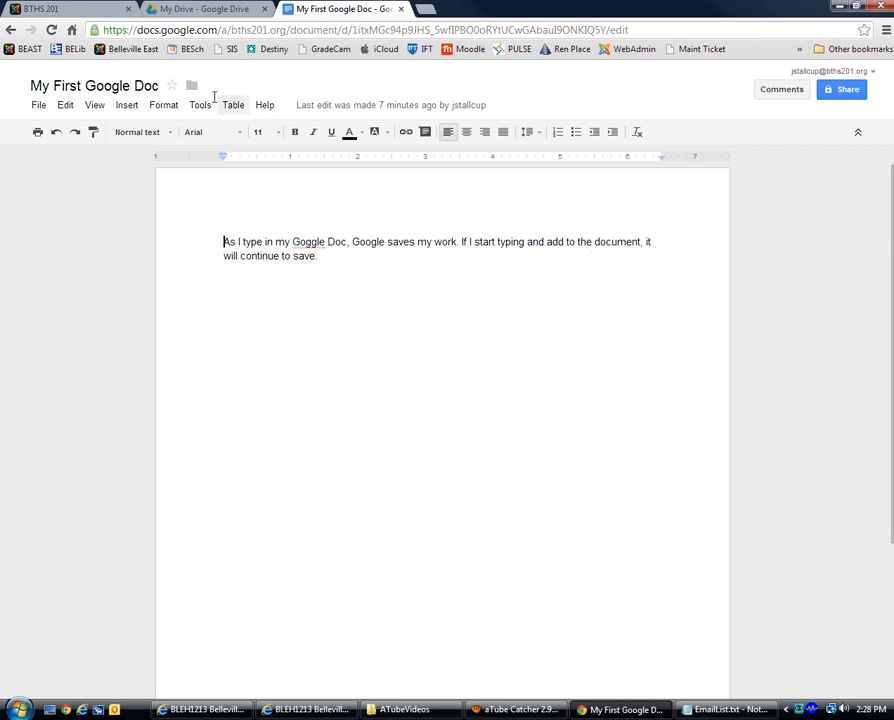
Step: Exit 'My First Google Doc' using the back arrow beside its title, heading to My Drive
click(14, 87)
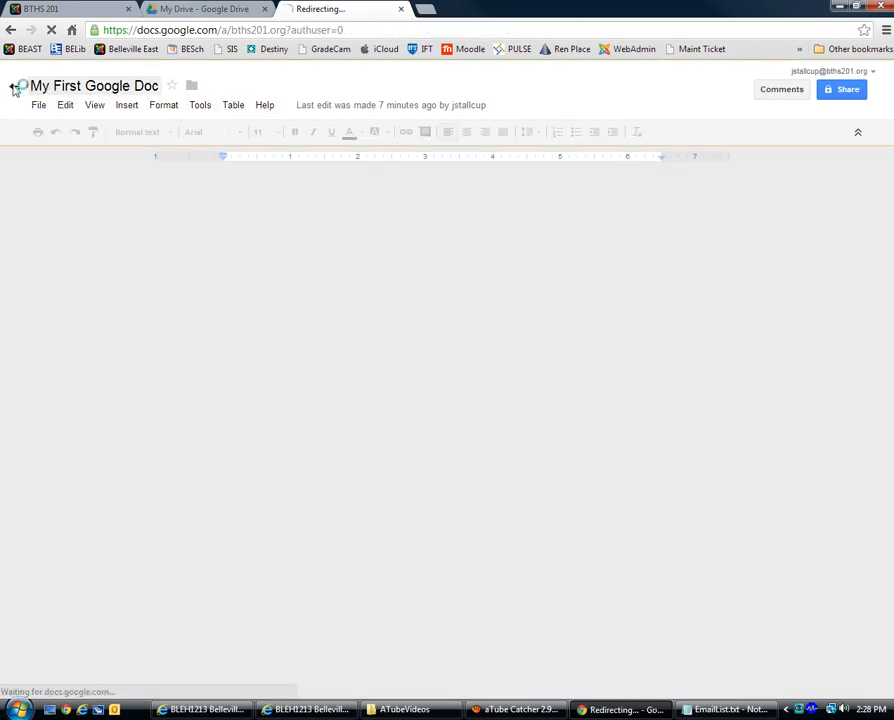